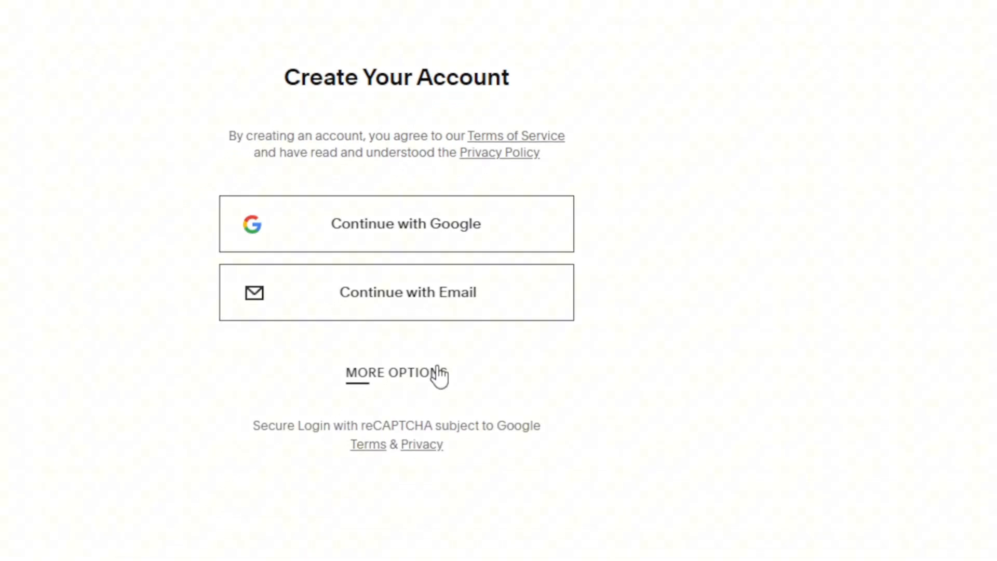
- Open the Squarespace account dashboard from the profile options on the home page
click(236, 552)
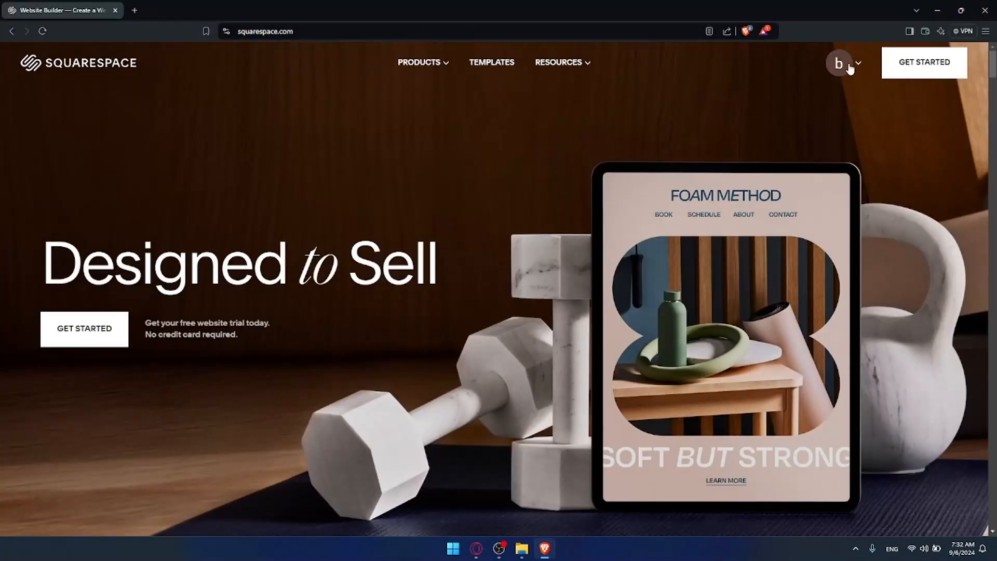
click(850, 69)
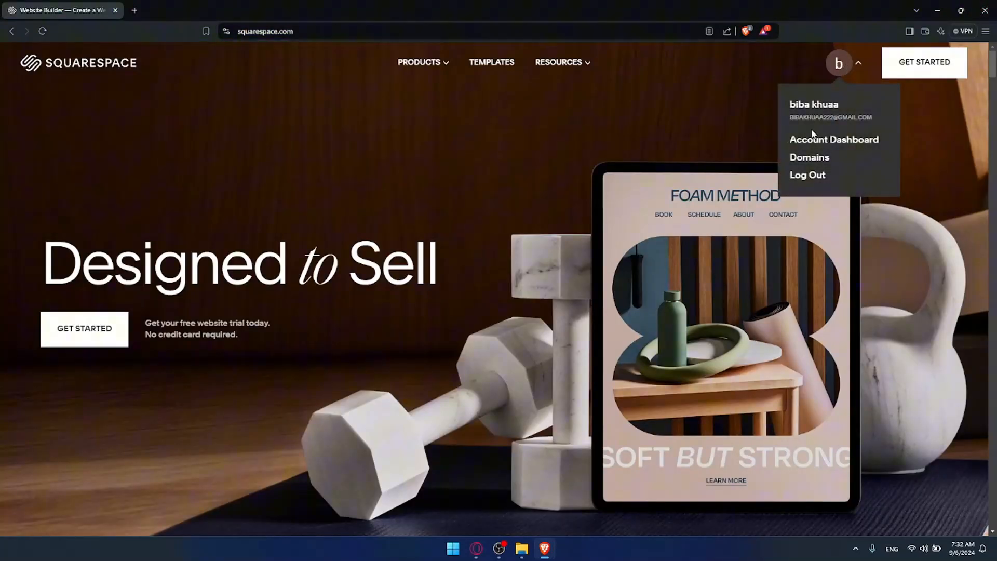
click(813, 140)
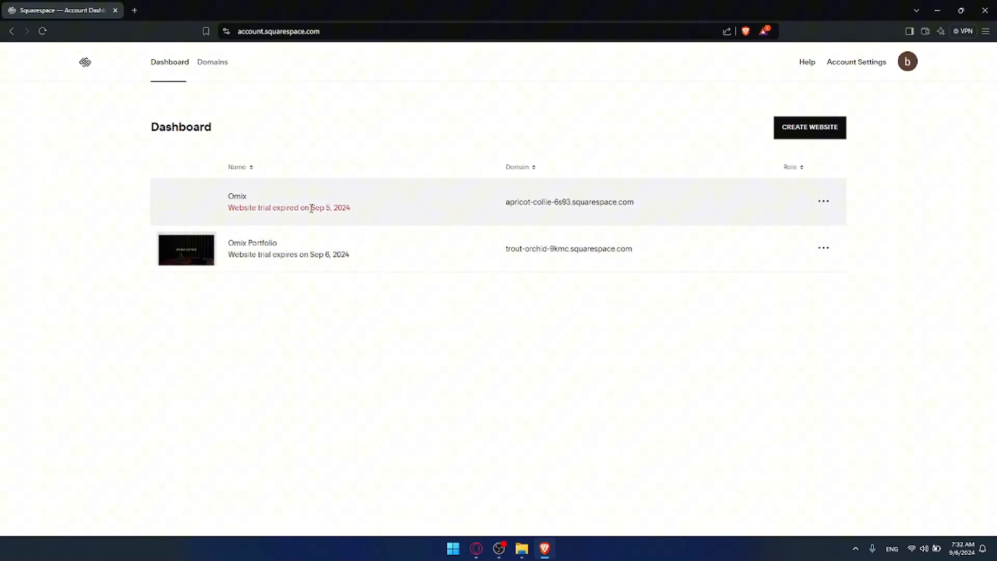
- Check the trial dates of both listed websites and open the Omix Portfolio site for management
mouse_move(352, 209)
mouse_down()
mouse_move(242, 208)
mouse_move(352, 214)
mouse_up()
click(351, 212)
drag(229, 257, 351, 257)
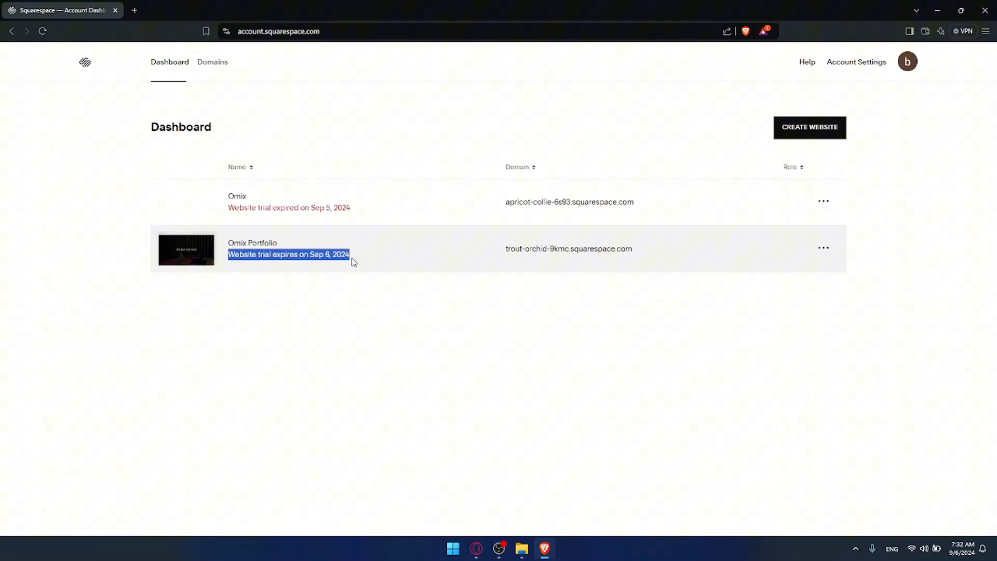
click(351, 258)
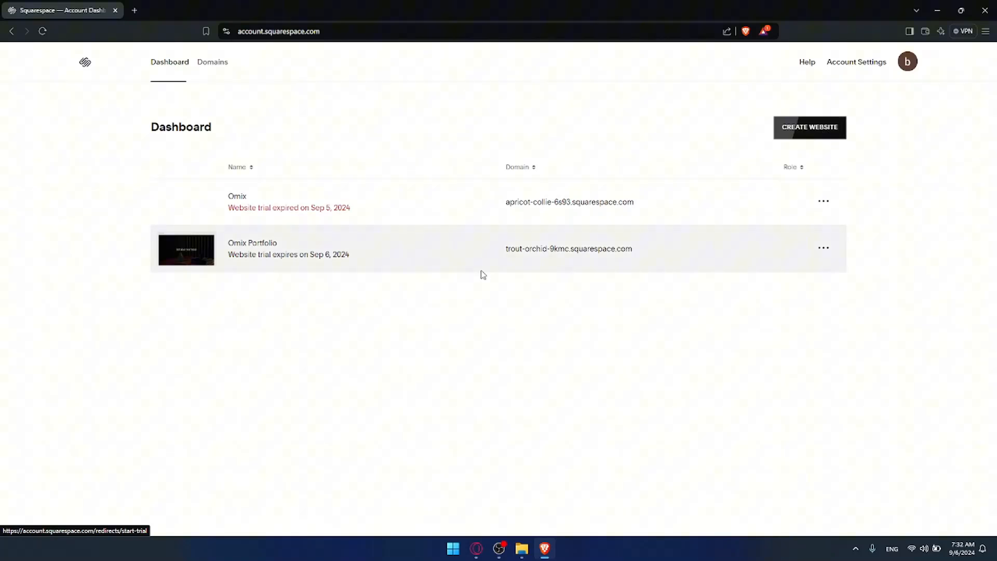
click(268, 250)
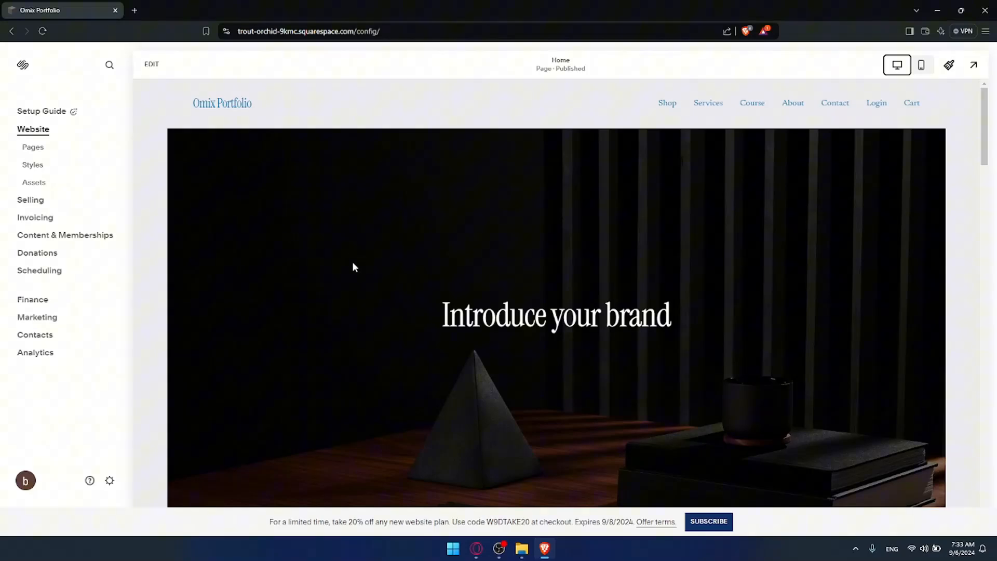
- Look through the Omix Portfolio home page preview, including its featured products and services sections
scroll(423, 229, down, 10)
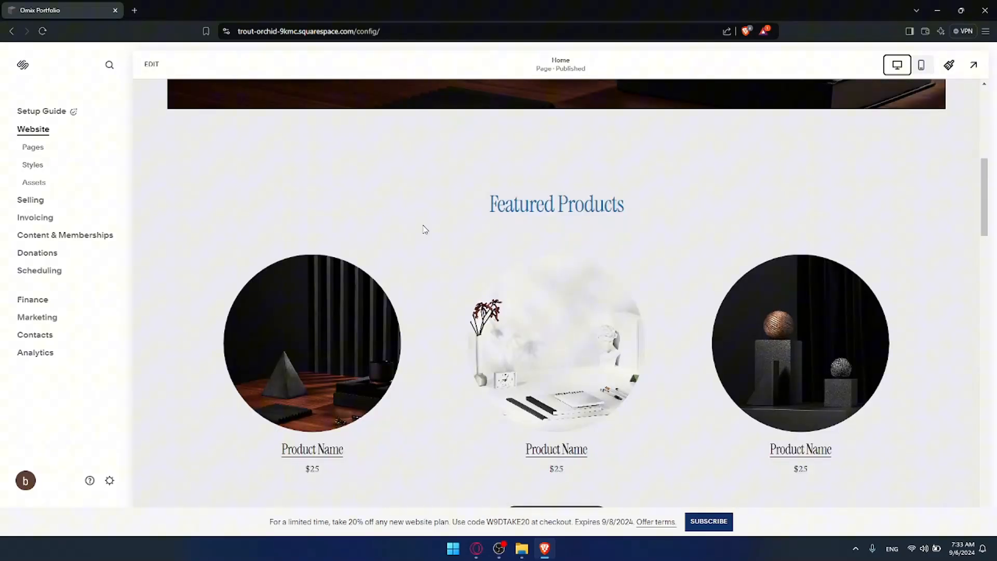
scroll(426, 229, down, 8)
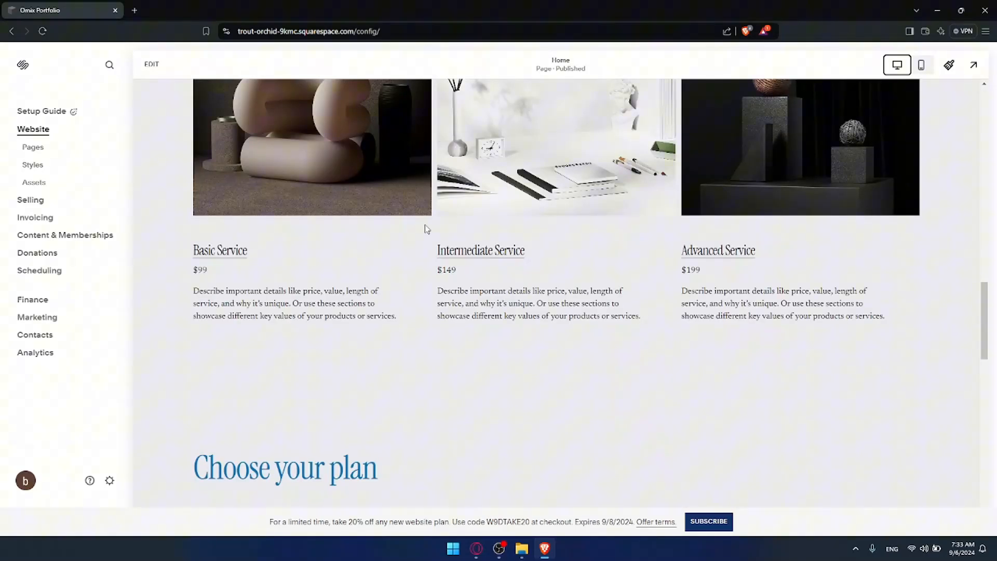
scroll(427, 229, up, 18)
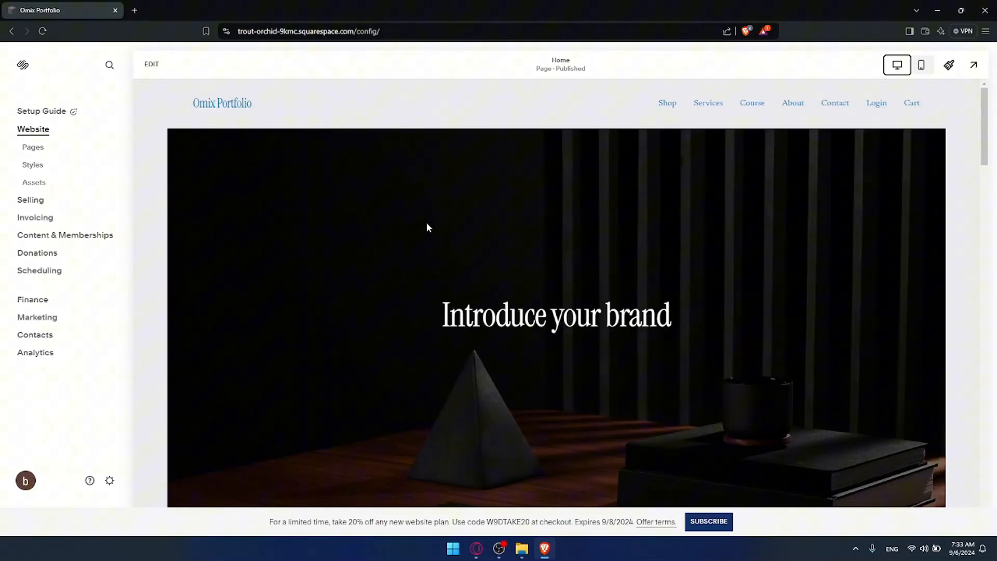
scroll(427, 222, down, 8)
scroll(427, 222, up, 9)
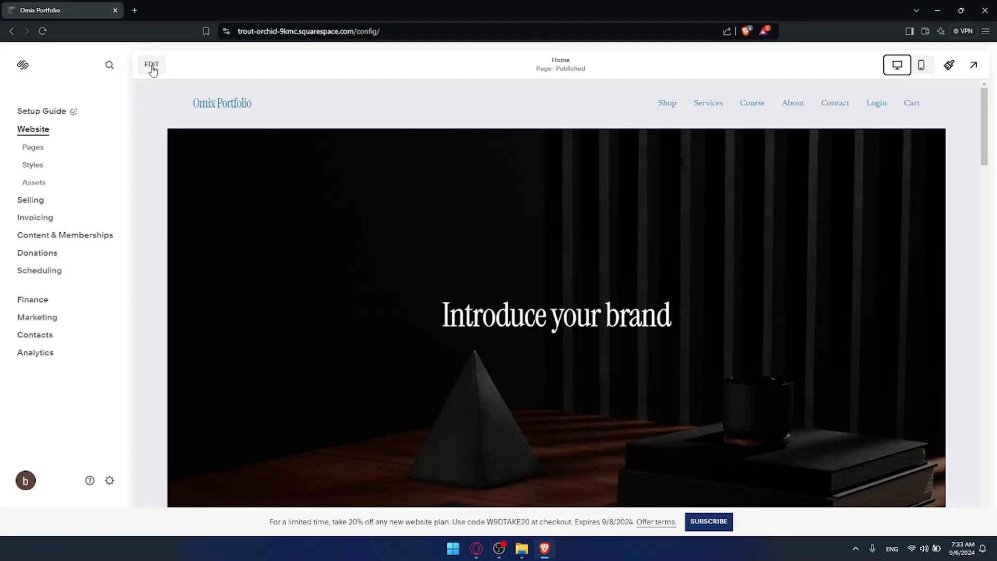
- Open the home page for editing, review its products, services and plan sections, and exit the editor without changes
click(153, 70)
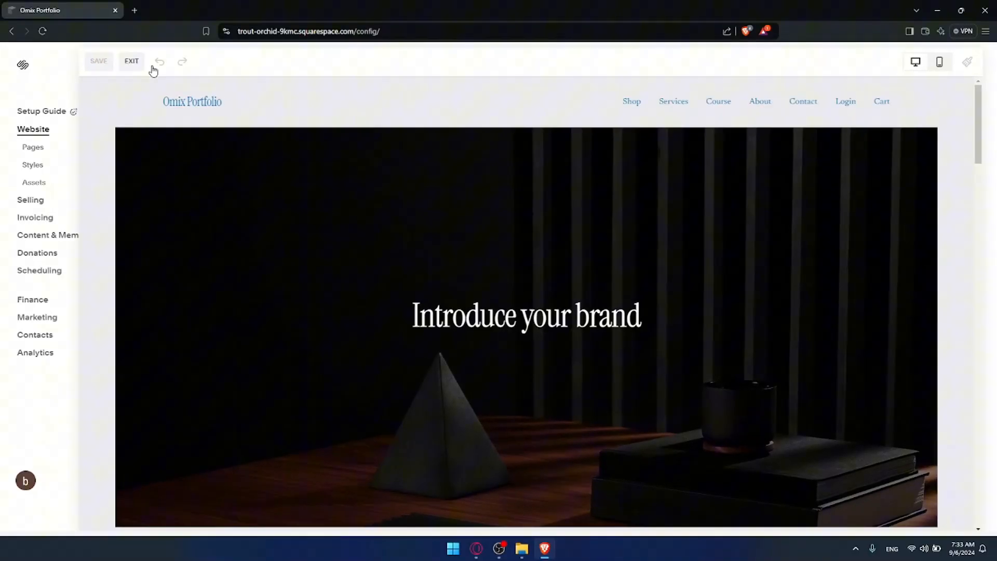
scroll(517, 233, down, 5)
scroll(518, 233, down, 9)
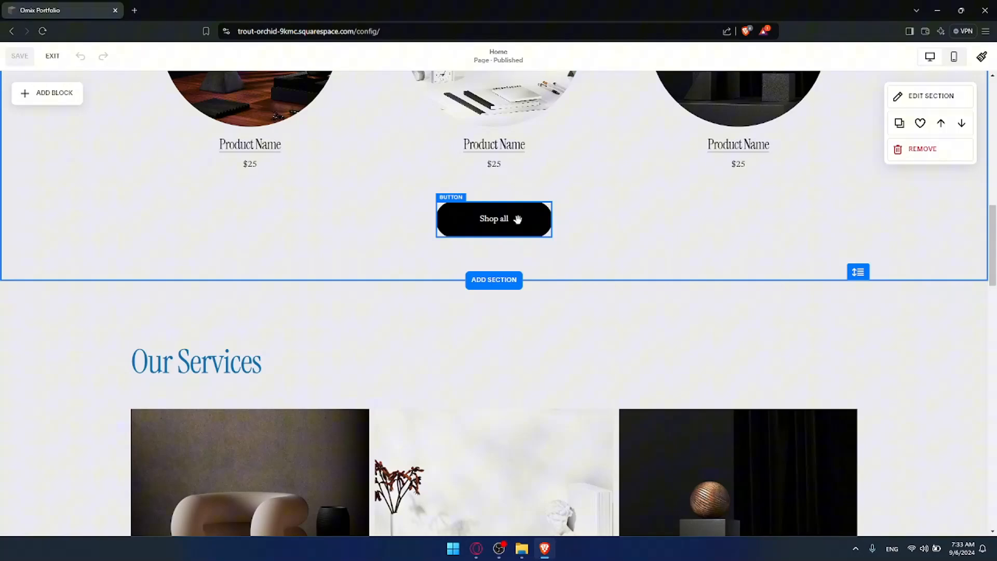
scroll(501, 219, down, 15)
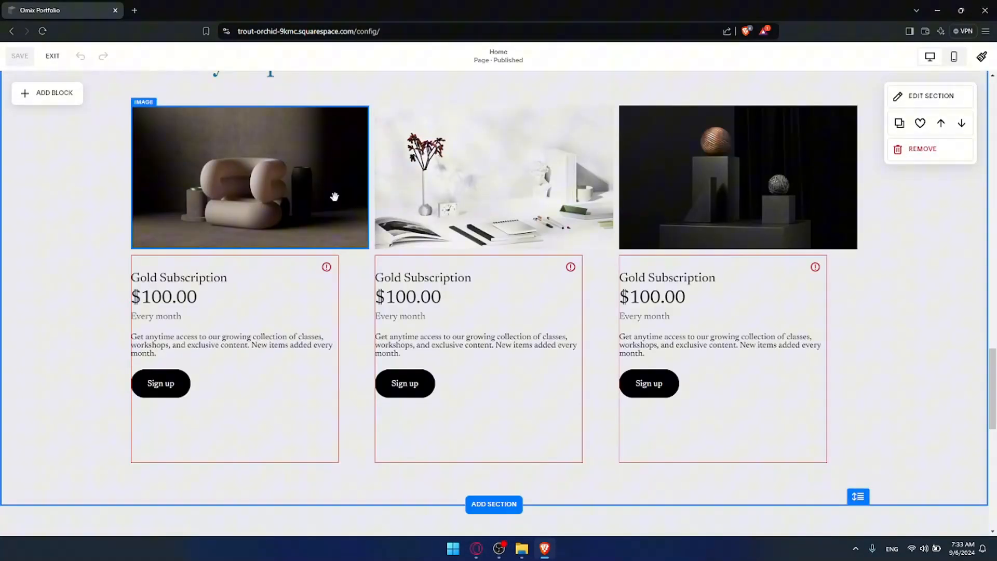
scroll(338, 197, down, 10)
scroll(297, 110, up, 15)
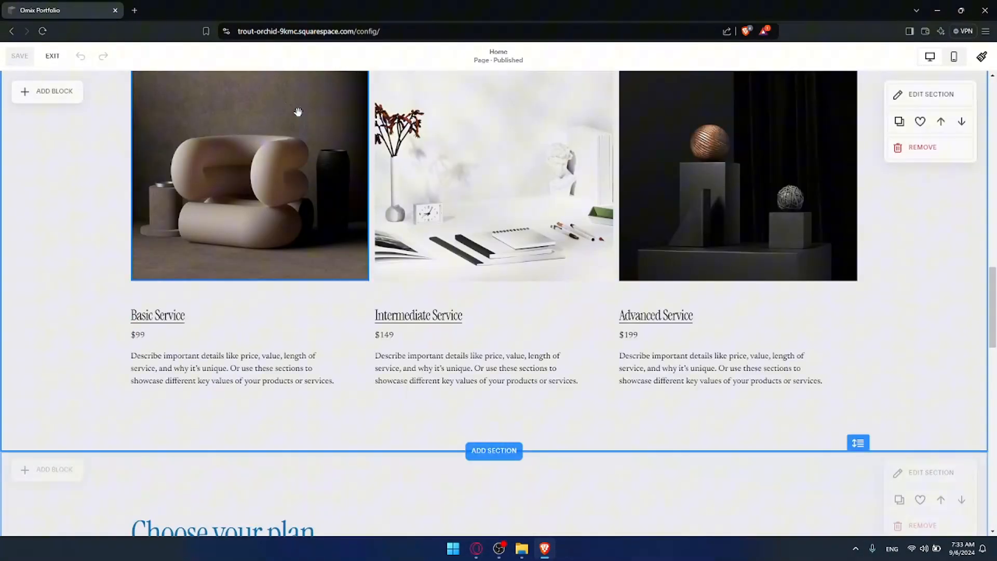
scroll(299, 112, down, 1)
scroll(299, 112, up, 8)
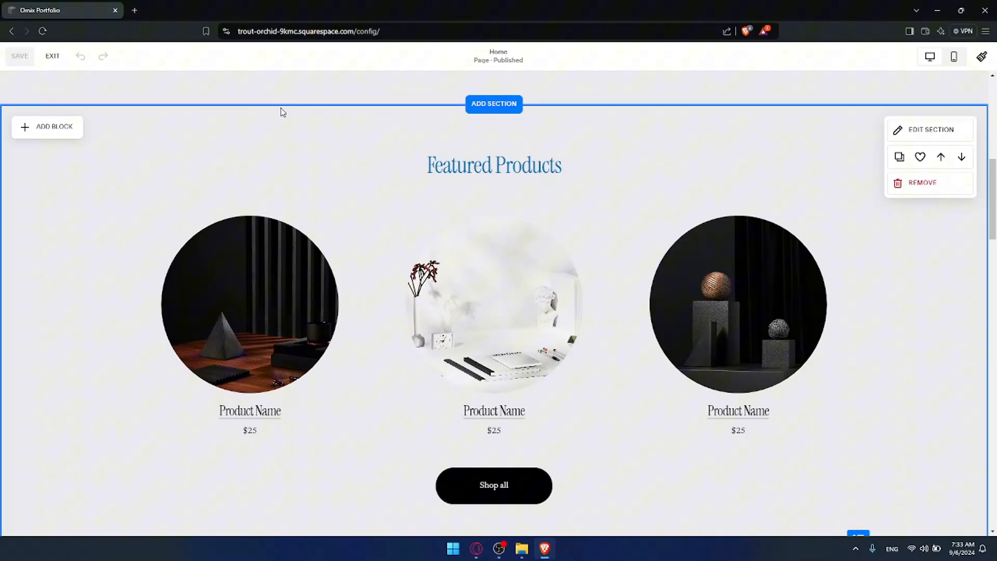
scroll(283, 112, up, 5)
click(52, 57)
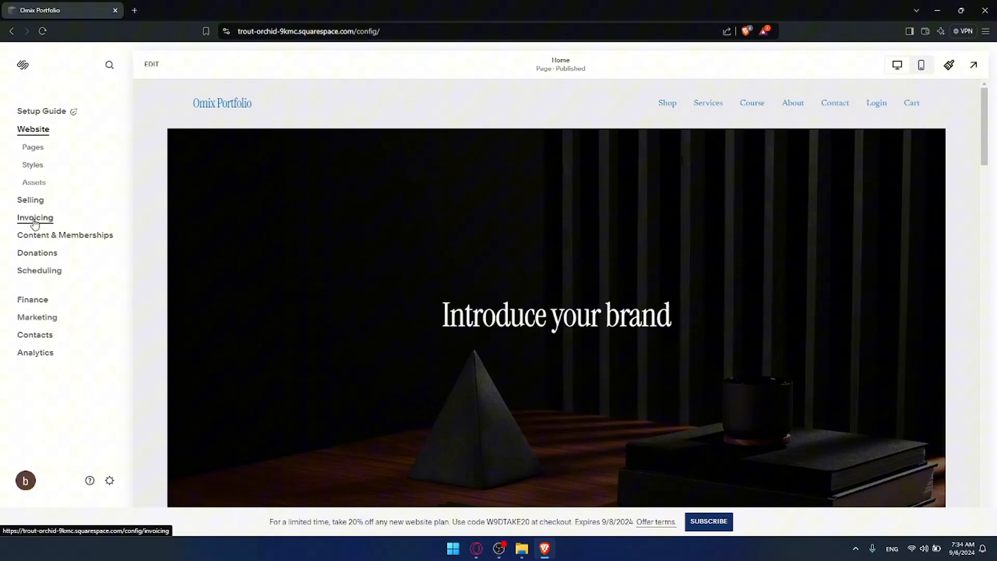
- Open the Shop page in the website preview and look through its product listings
click(48, 133)
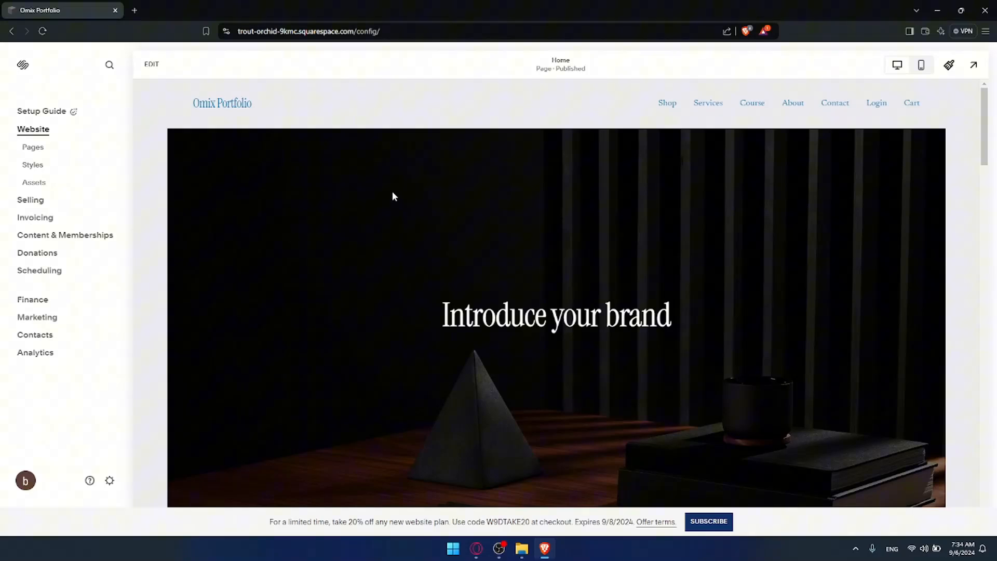
scroll(456, 213, down, 10)
scroll(457, 207, up, 10)
click(668, 103)
scroll(611, 177, down, 3)
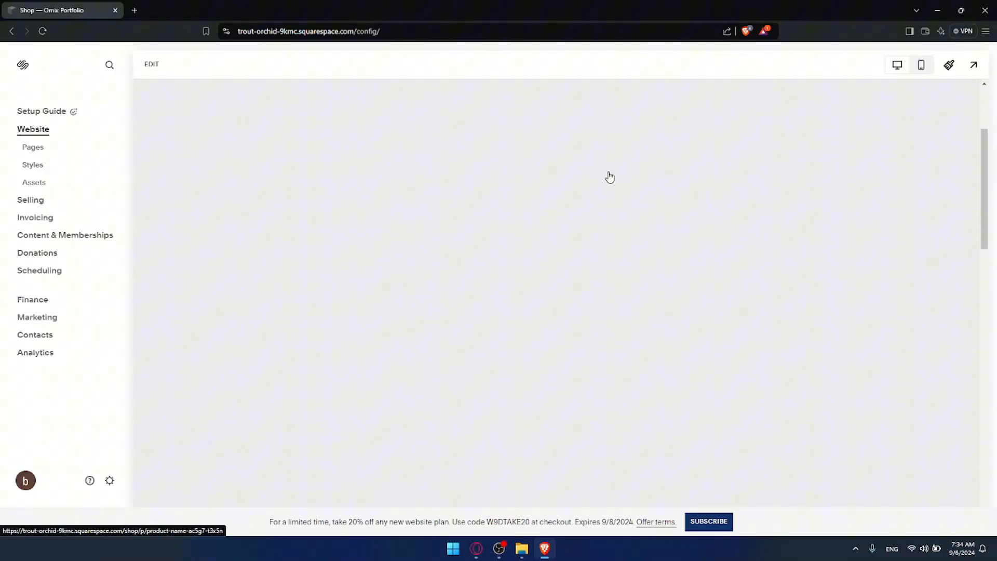
scroll(611, 176, up, 3)
scroll(608, 175, down, 9)
scroll(609, 176, down, 3)
scroll(603, 174, up, 3)
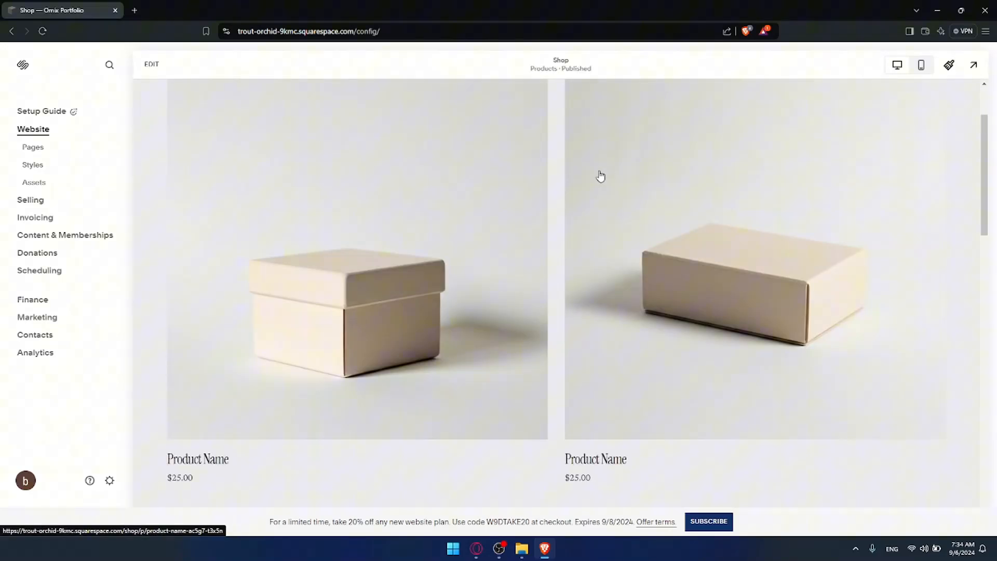
scroll(618, 232, down, 5)
scroll(597, 247, up, 5)
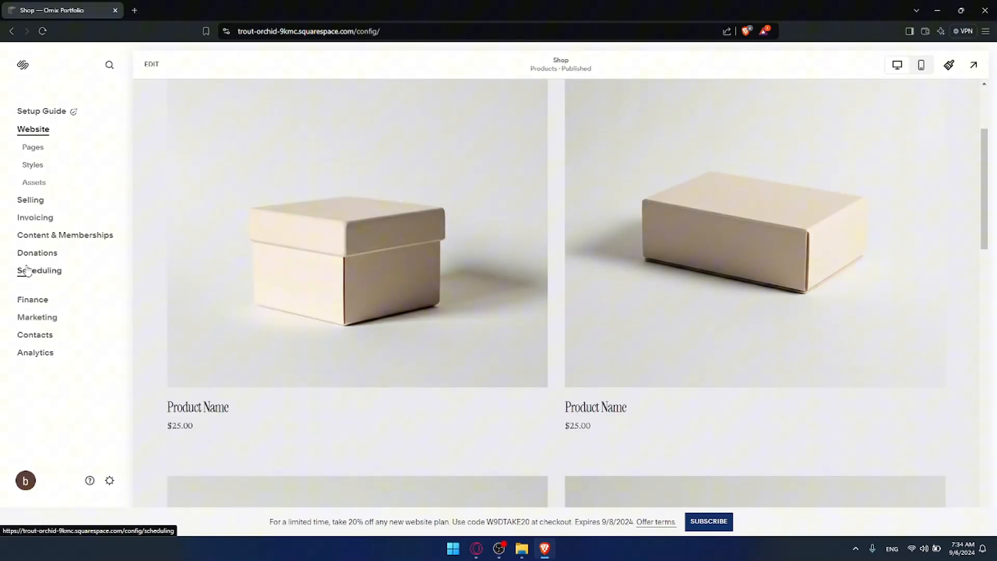
- Open the store's list of physical products in the selling area
click(38, 199)
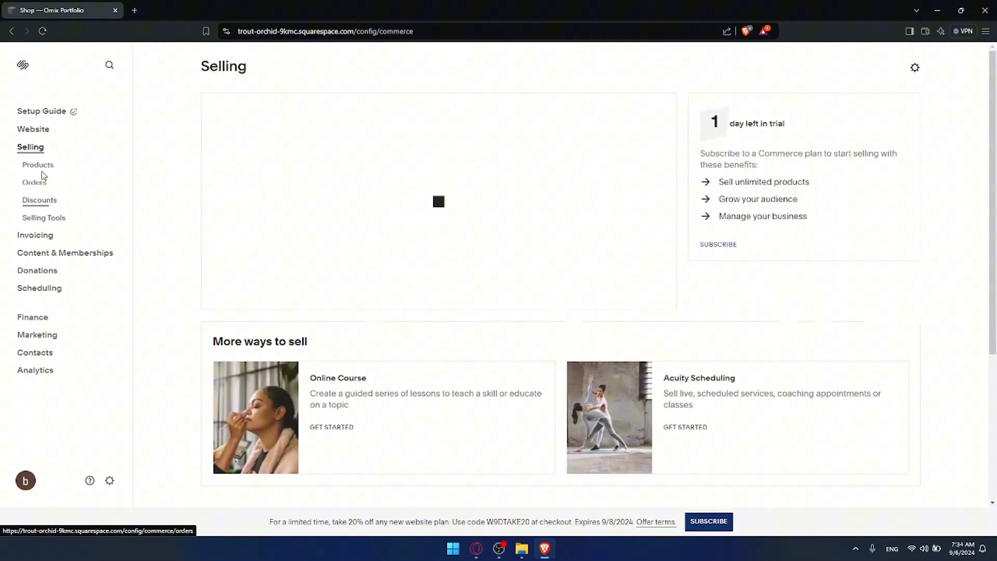
click(37, 165)
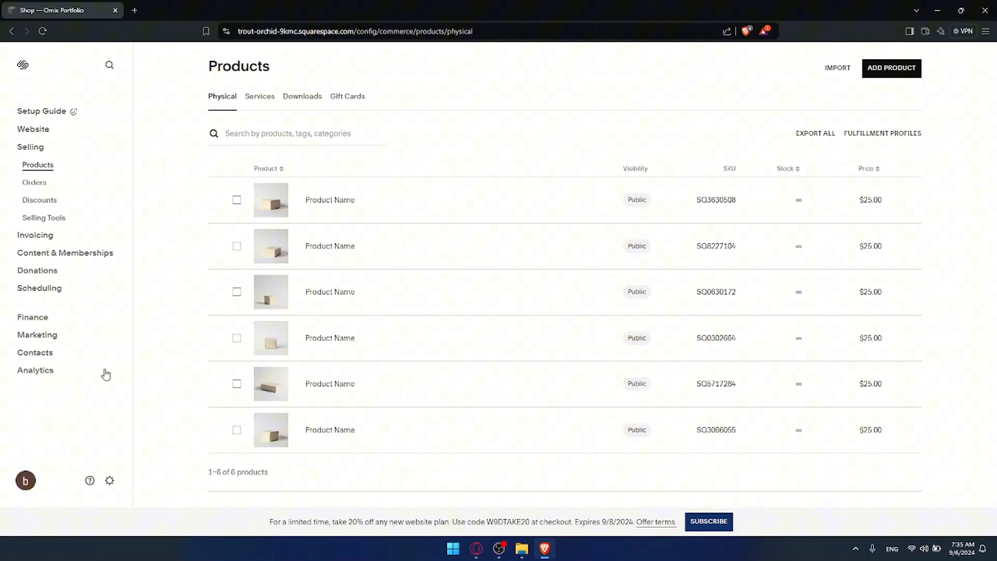
- Open the site settings and go to the Shipping page of the Selling settings
click(108, 483)
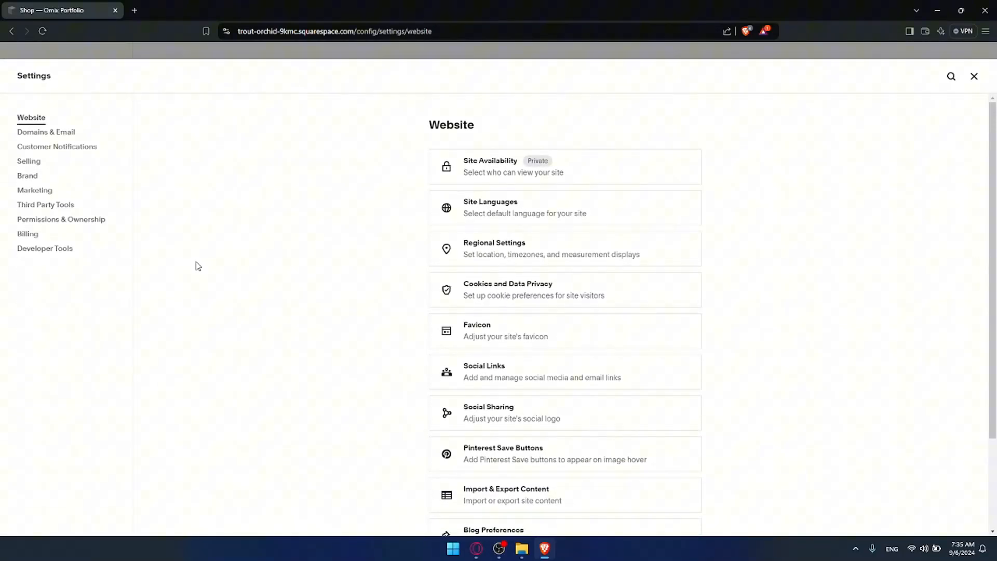
scroll(512, 161, down, 2)
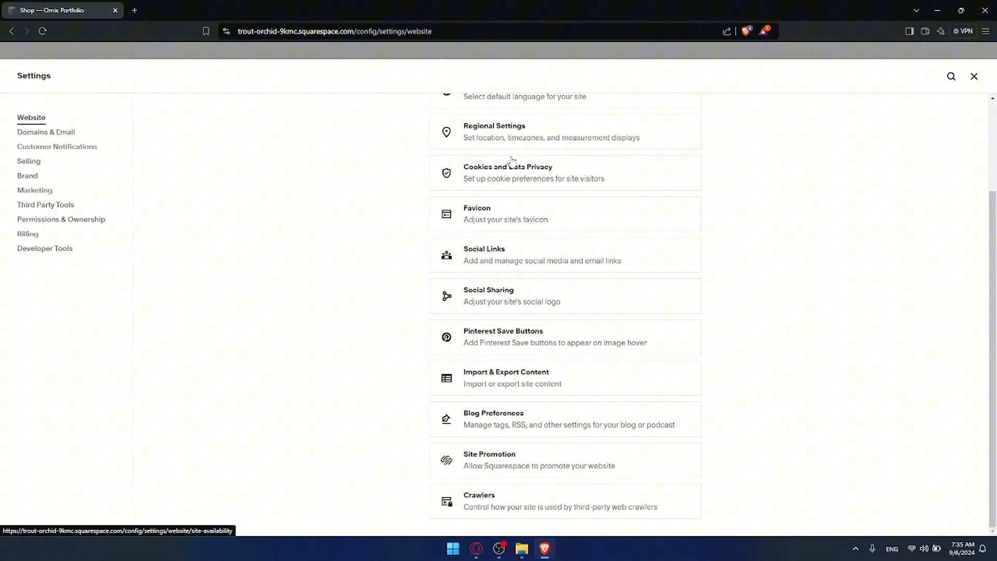
scroll(511, 161, up, 2)
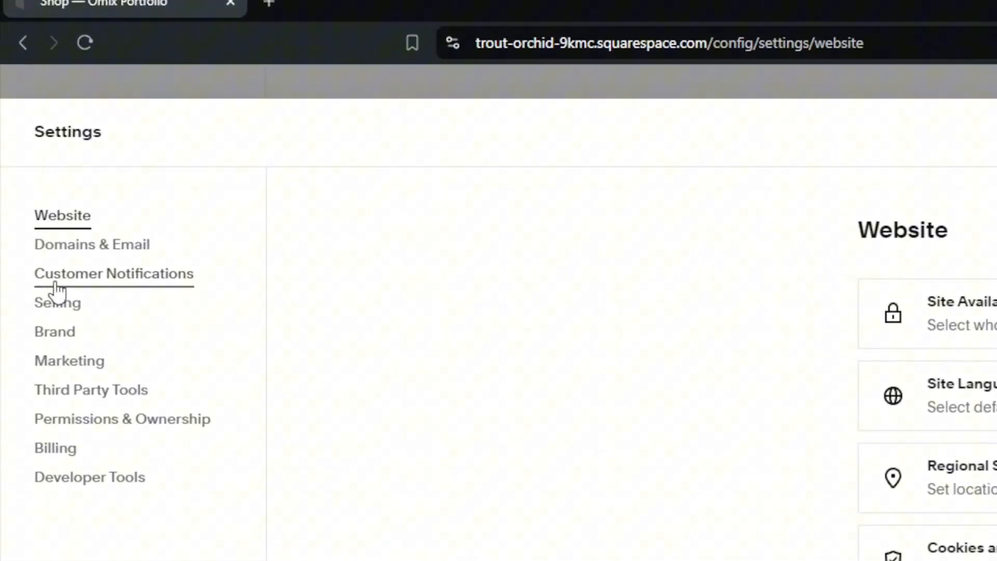
click(67, 306)
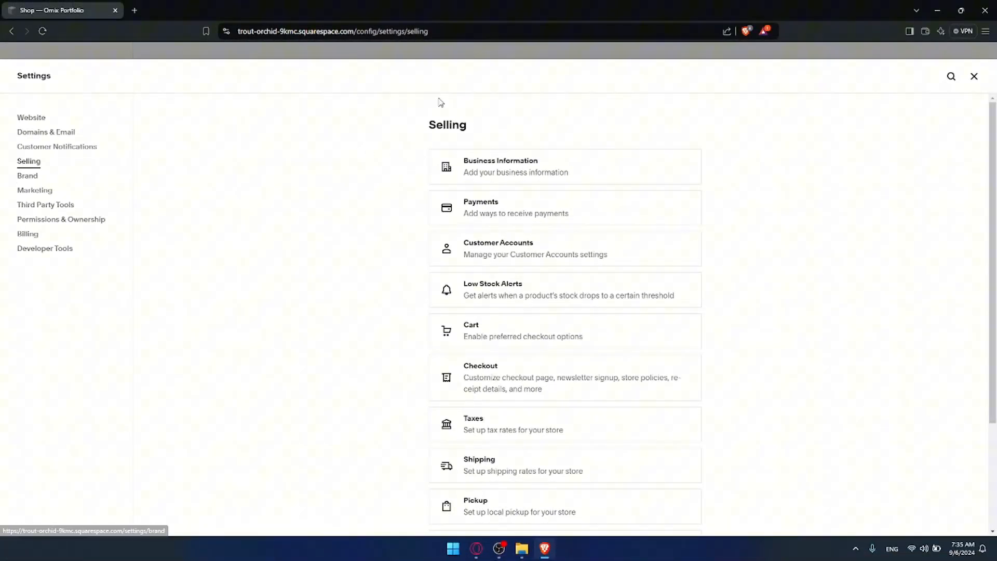
scroll(595, 207, down, 3)
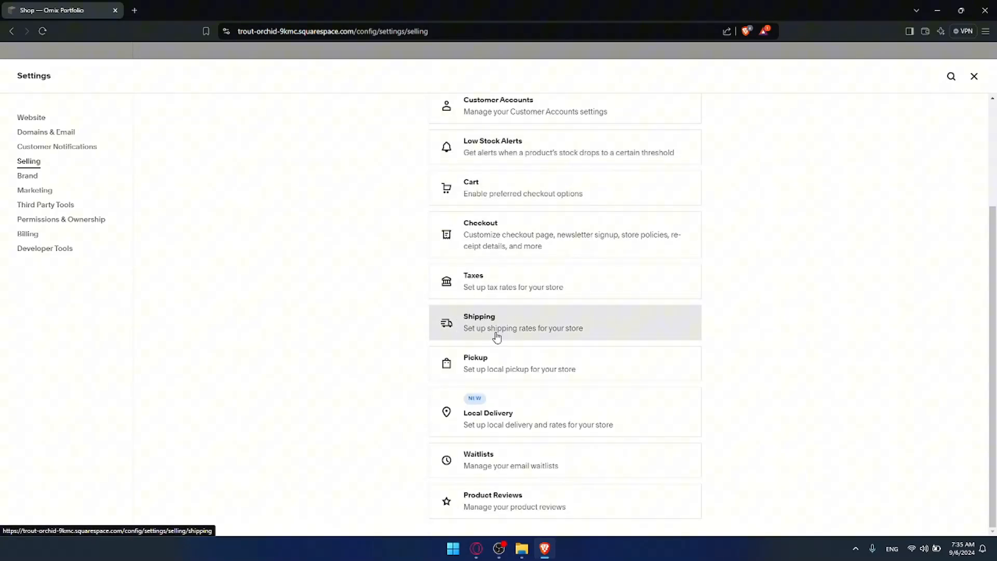
click(560, 334)
- Examine the Shipping settings page, including its introduction and the Shipping Options description
scroll(532, 301, down, 5)
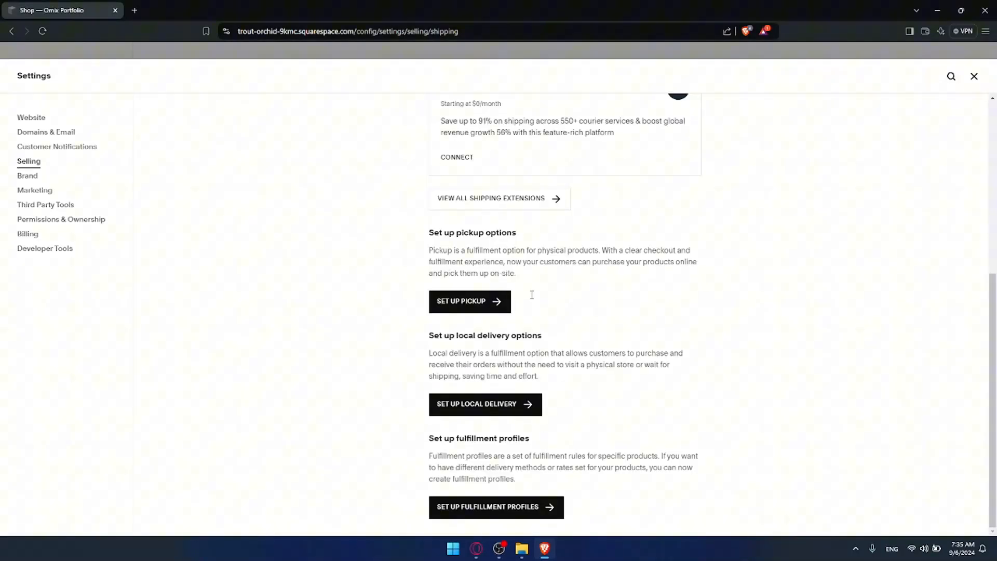
scroll(532, 296, up, 6)
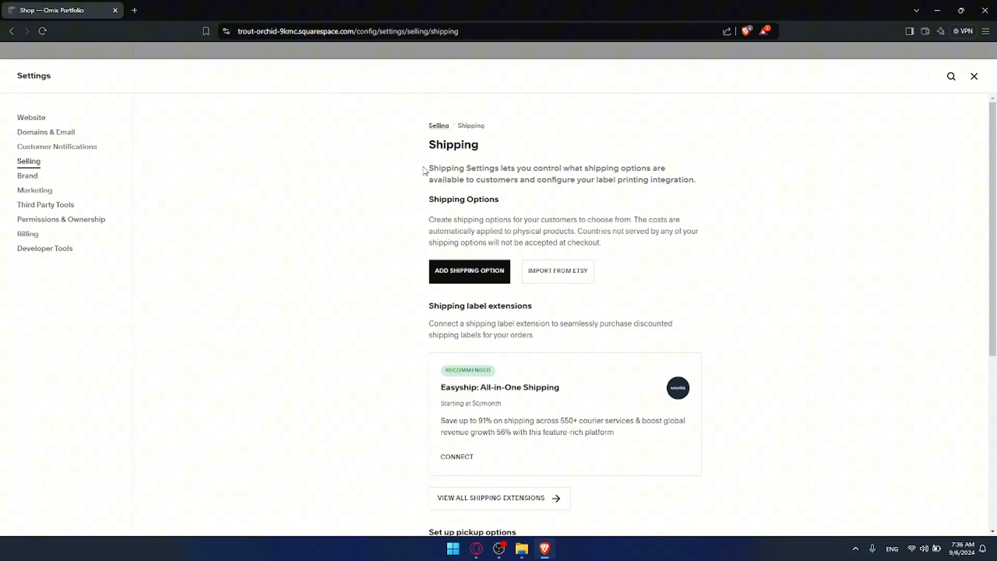
drag(427, 168, 527, 169)
click(539, 166)
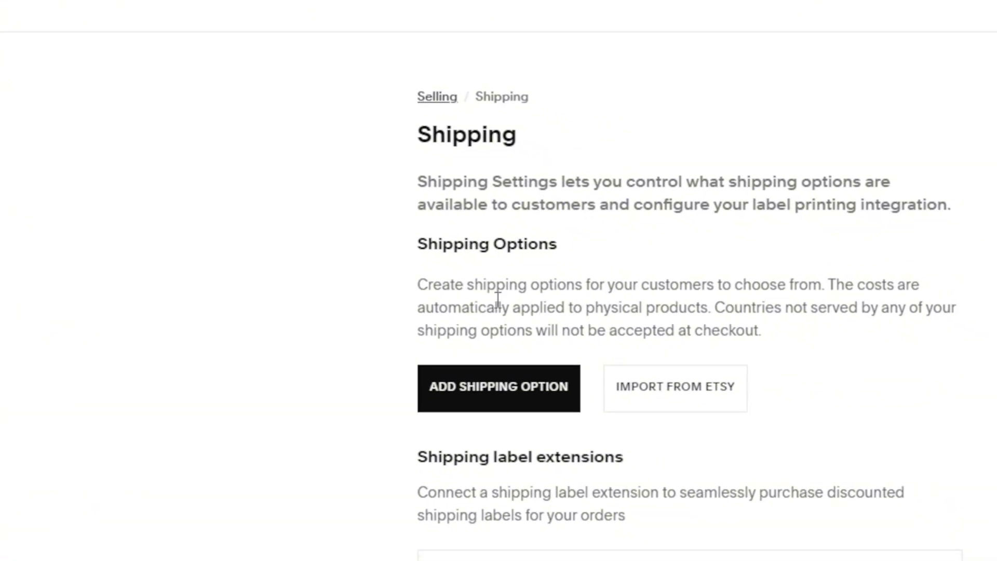
drag(416, 285, 650, 289)
drag(586, 283, 789, 280)
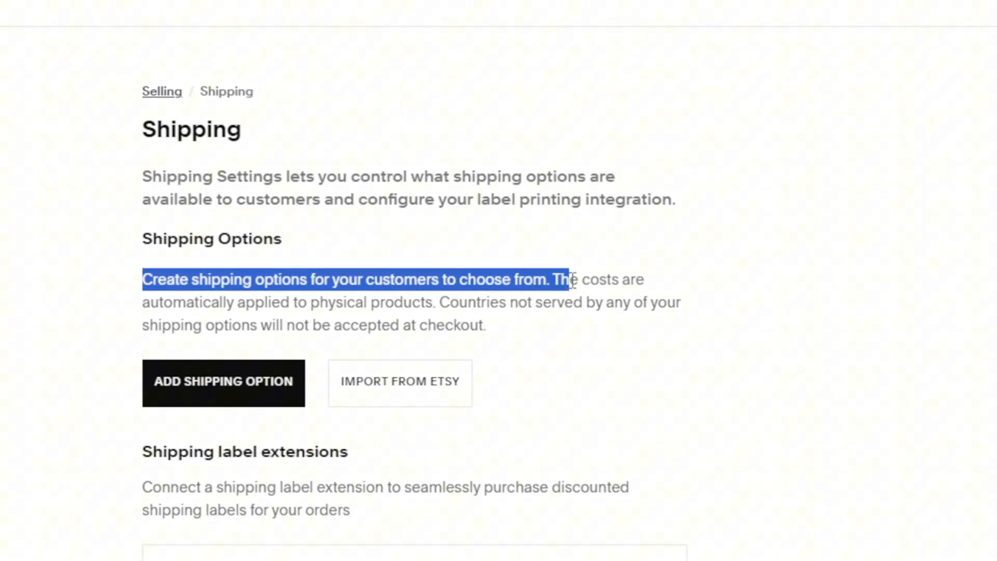
click(518, 281)
drag(85, 304, 263, 303)
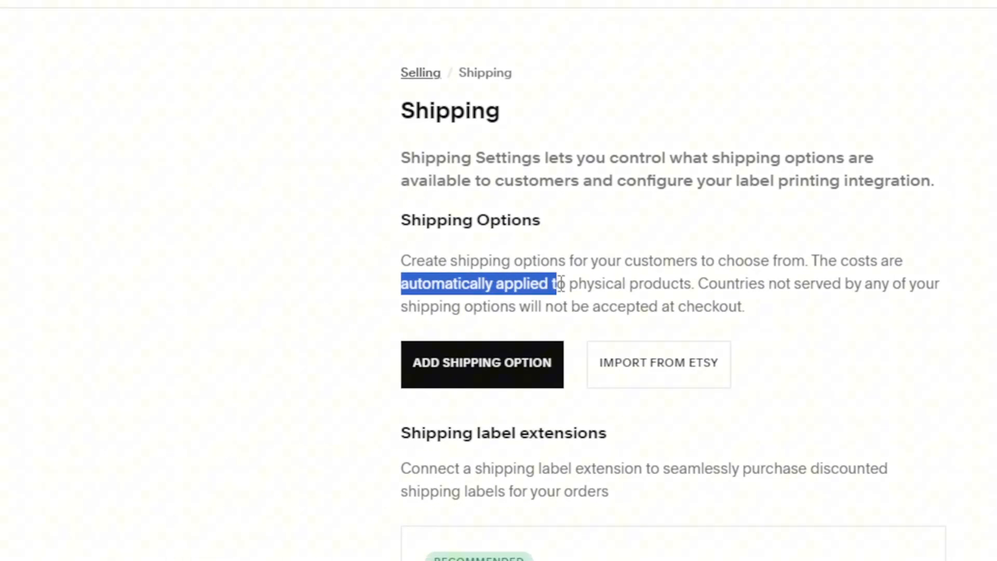
drag(525, 285, 556, 285)
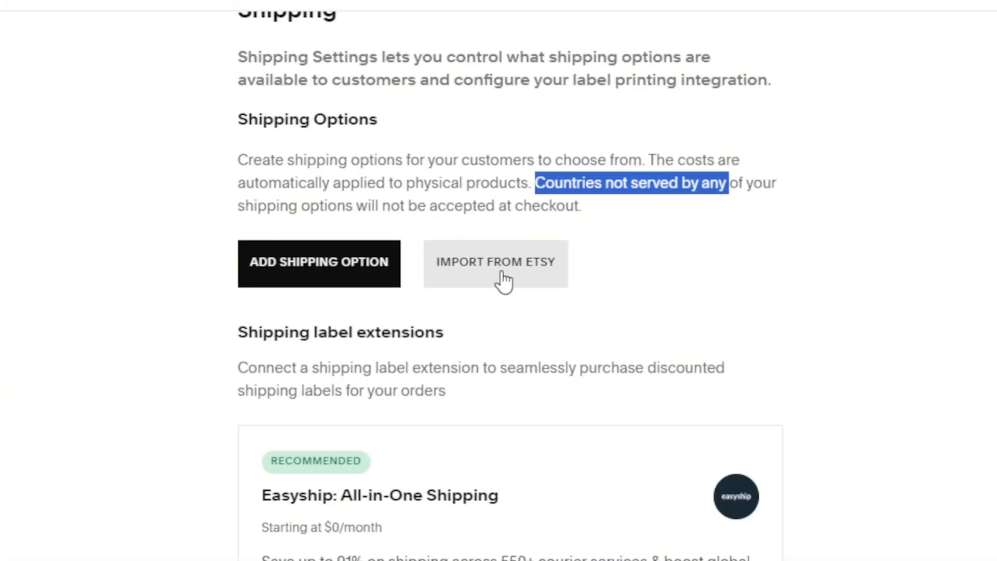
- Examine the Shipping label extensions section
scroll(312, 278, down, 1)
drag(239, 231, 415, 233)
click(418, 232)
mouse_move(563, 277)
mouse_down()
mouse_move(341, 275)
mouse_move(570, 282)
mouse_up()
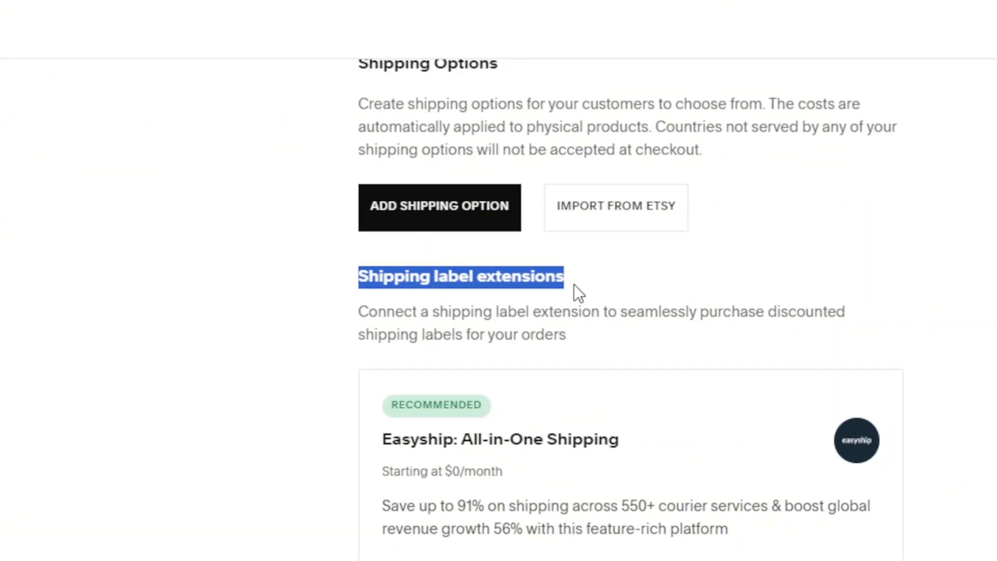
click(511, 278)
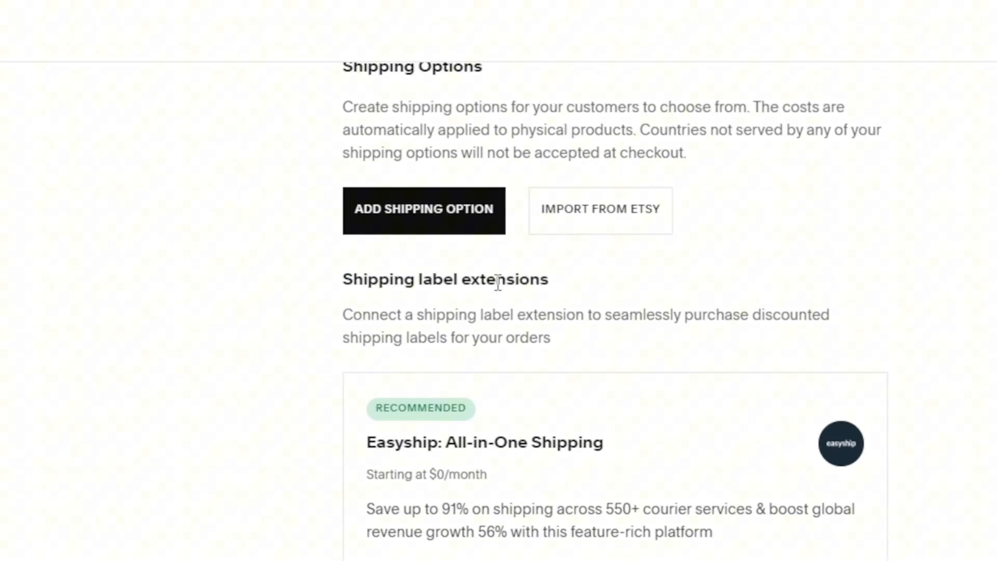
- Open the Easyship: All-in-One Shipping extension, read its description and features, and return to the Shipping settings
scroll(517, 274, up, 2)
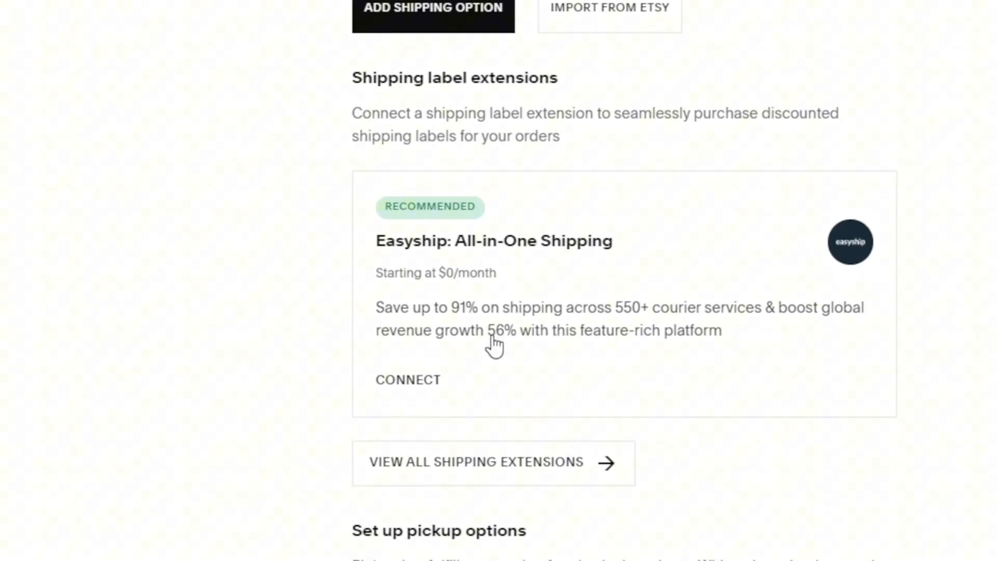
click(497, 292)
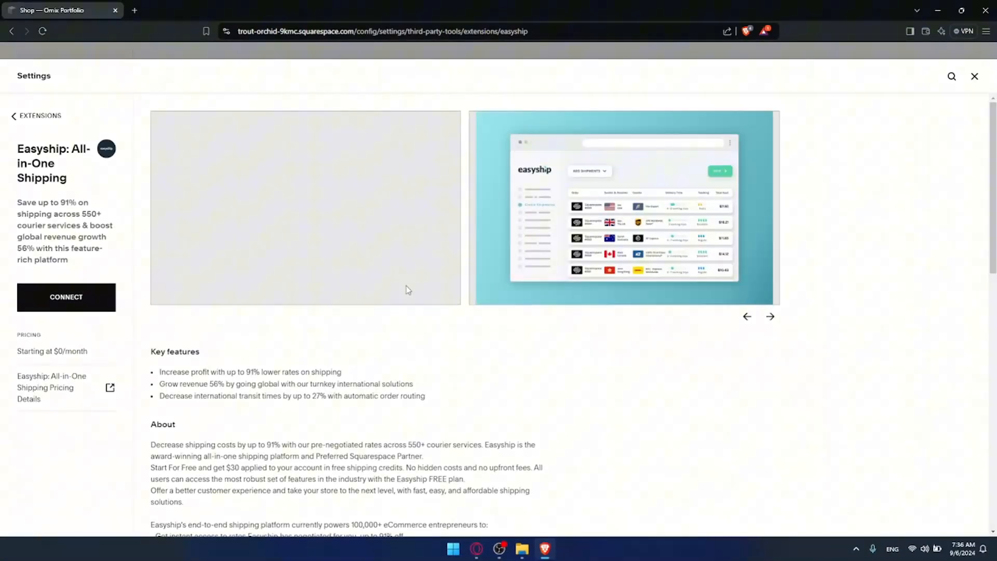
scroll(380, 224, down, 5)
scroll(380, 224, up, 5)
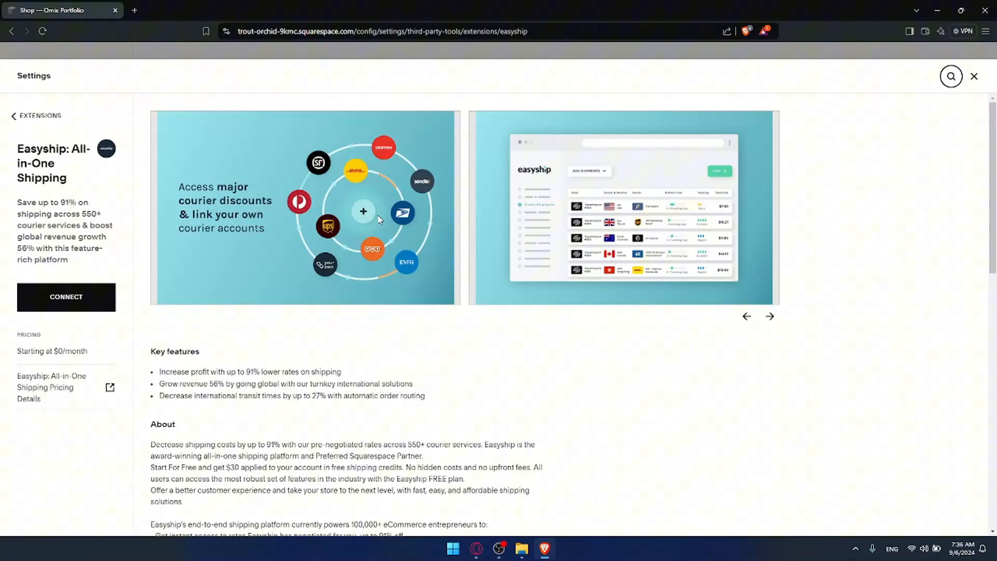
drag(22, 204, 61, 203)
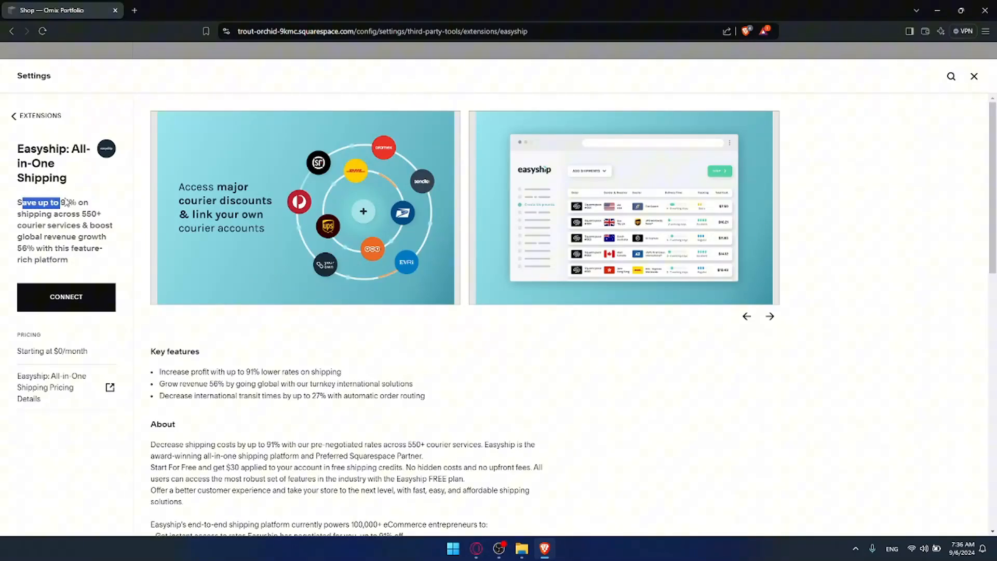
click(67, 203)
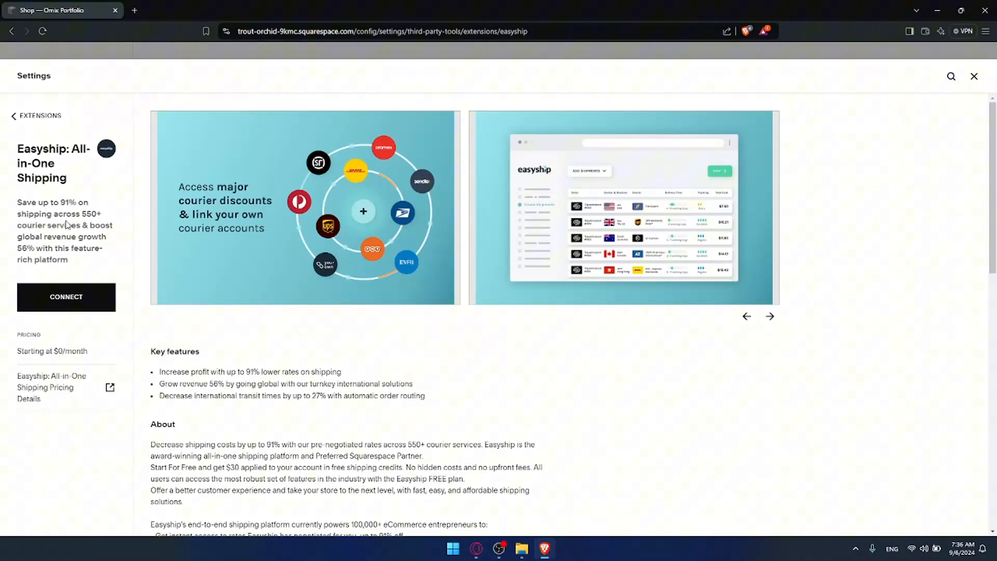
key(alt+Left)
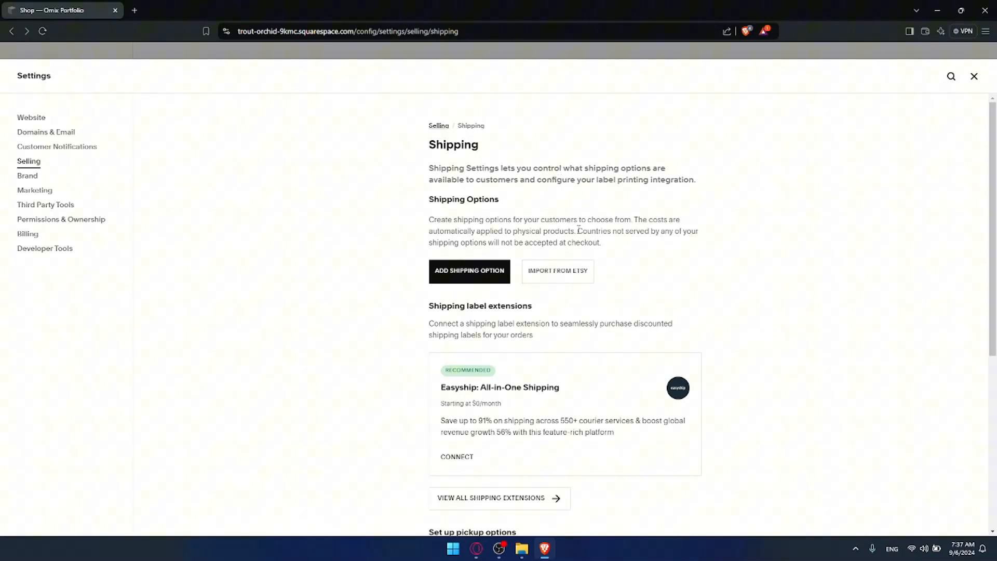
- View the Etsy shipping profile import and its sign-in page, and return to the Shipping settings without signing in
click(563, 273)
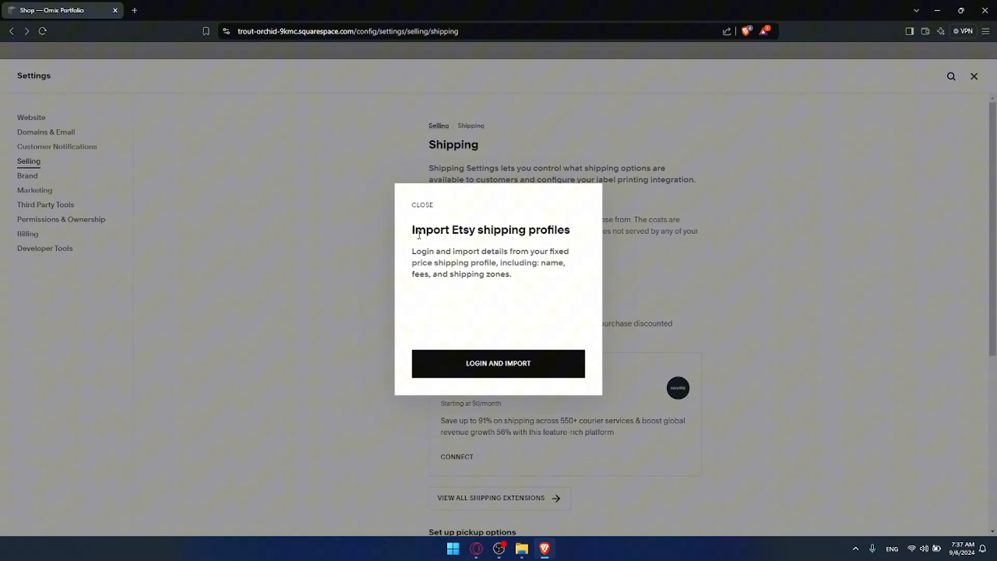
drag(420, 235, 534, 234)
click(498, 352)
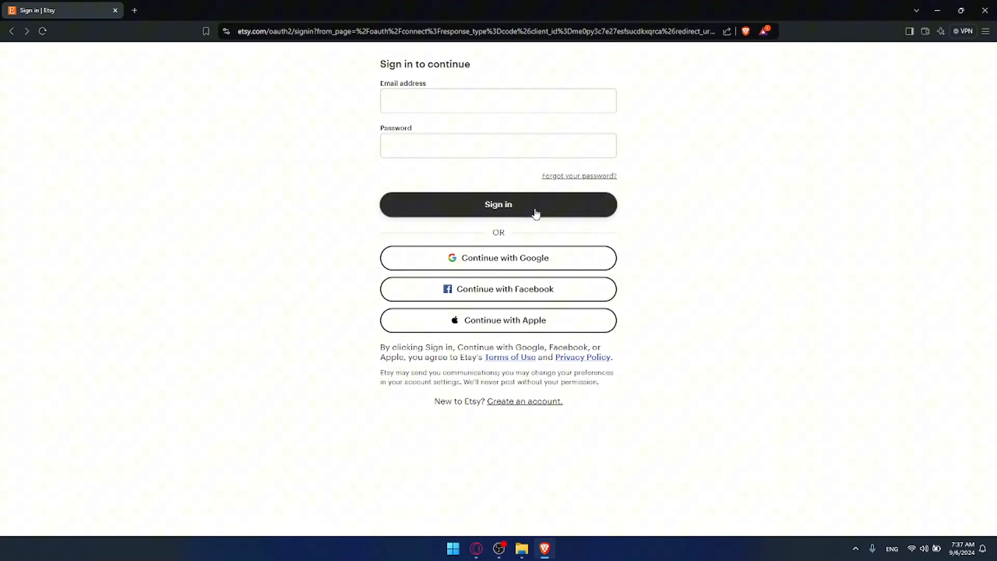
click(457, 147)
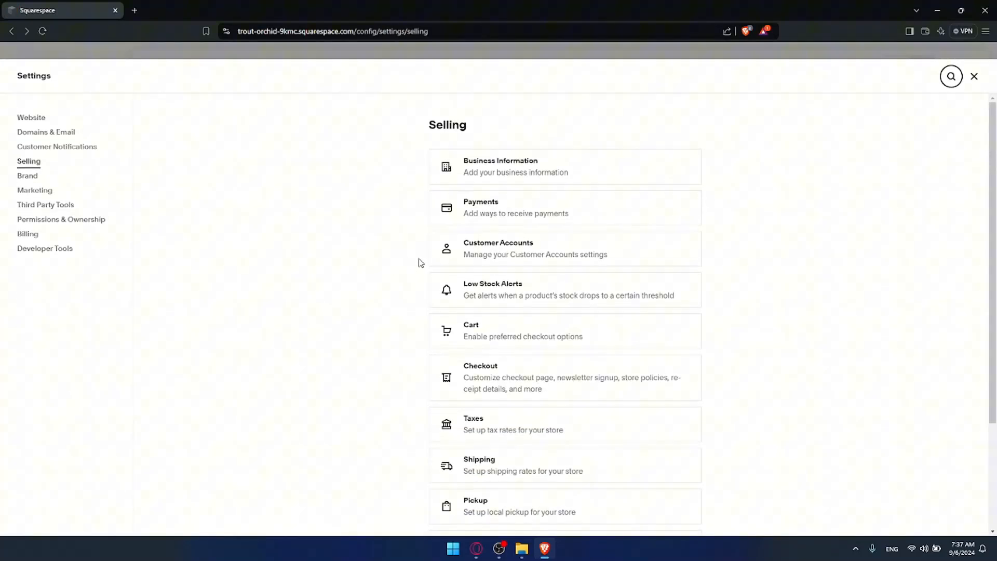
click(540, 450)
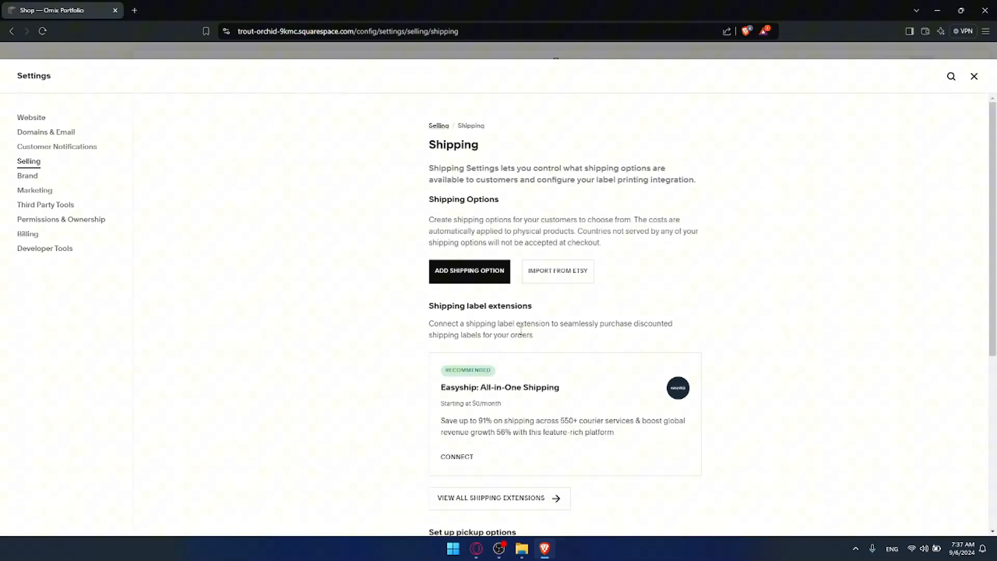
- Examine the pickup, local delivery and fulfillment profile sections of the Shipping settings page
scroll(517, 247, down, 2)
scroll(494, 237, up, 2)
scroll(504, 253, down, 5)
scroll(504, 253, up, 2)
scroll(503, 251, down, 2)
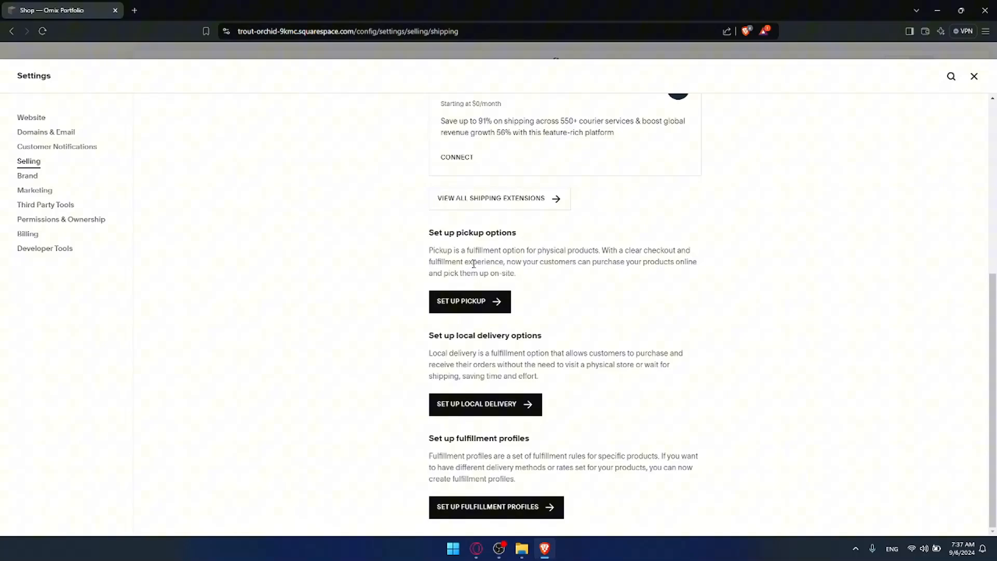
scroll(461, 277, up, 5)
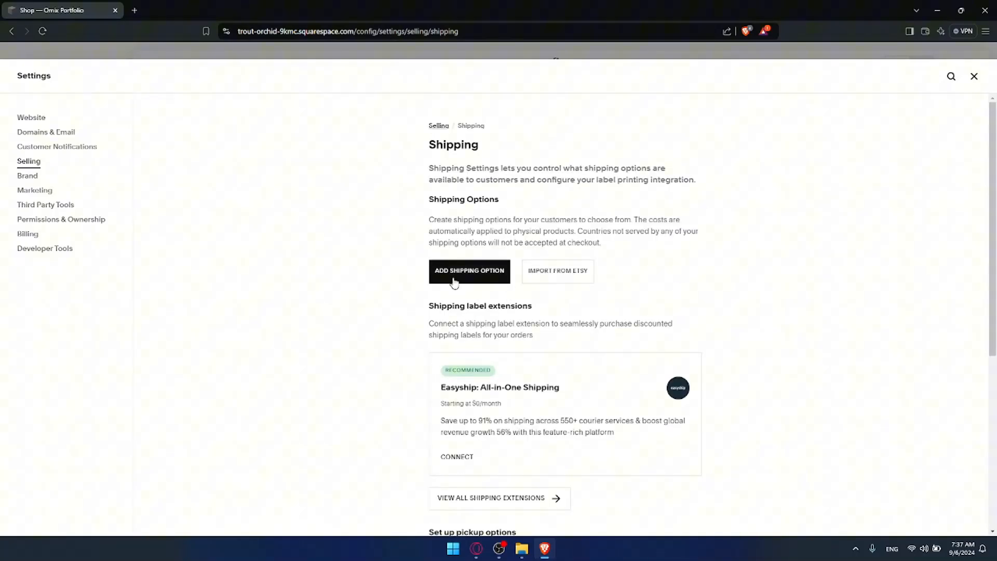
- Start a new shipping option calculated depending on weight, with test as its option name
click(460, 270)
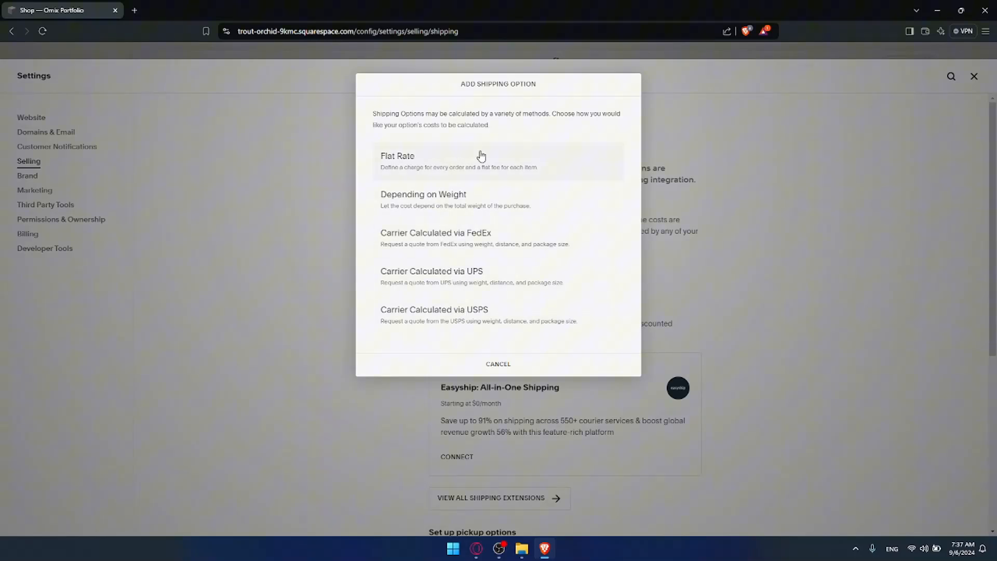
click(464, 200)
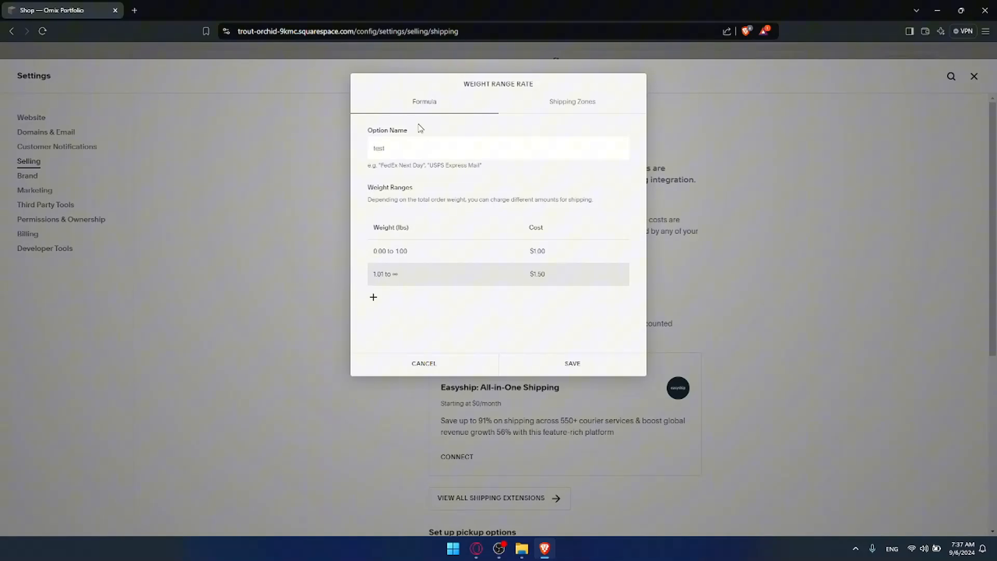
click(546, 103)
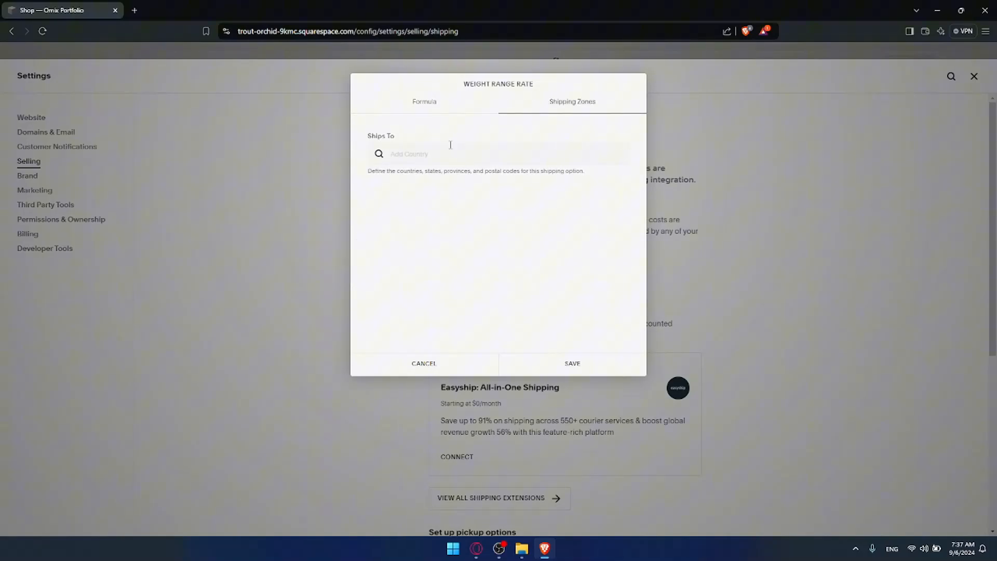
click(447, 155)
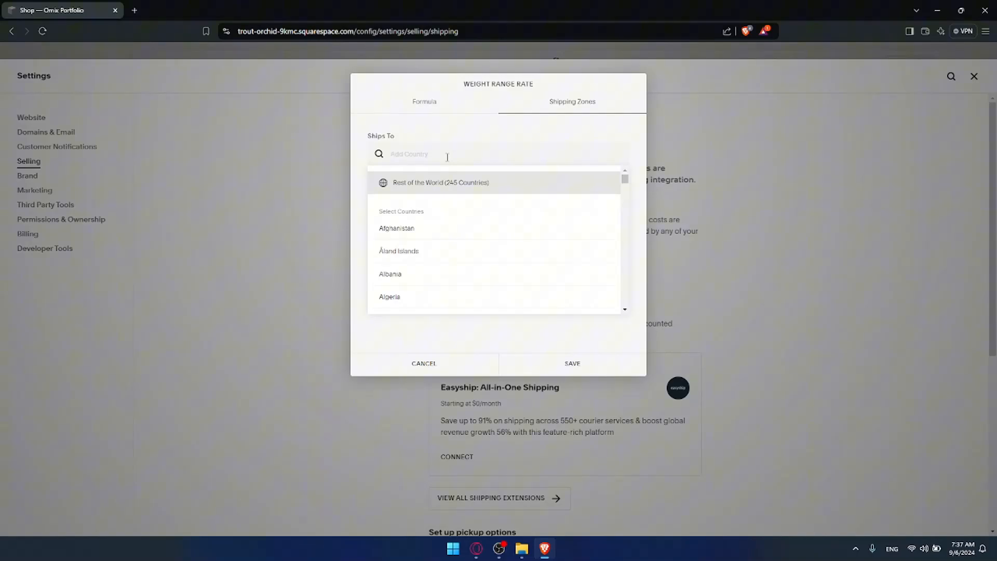
click(446, 185)
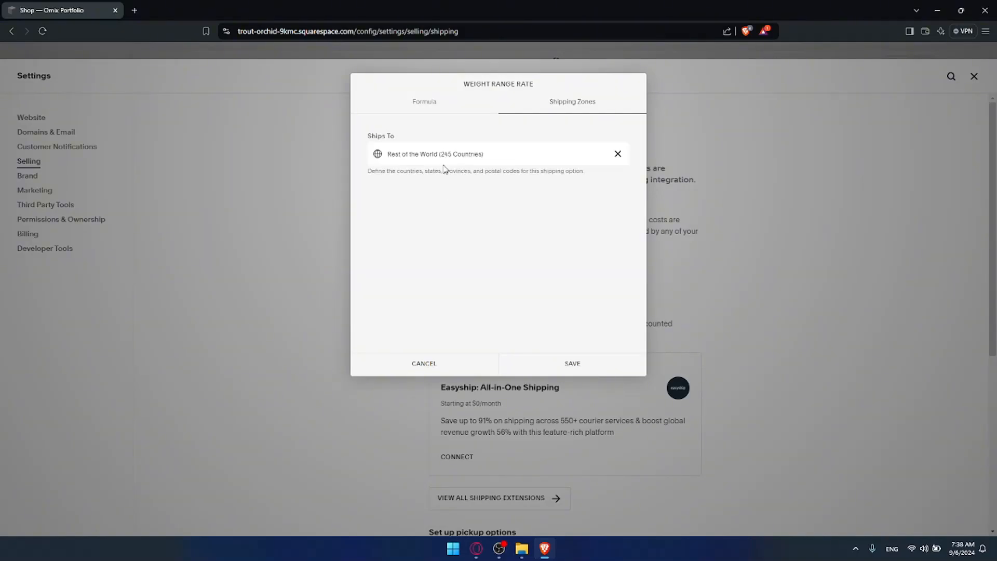
click(618, 154)
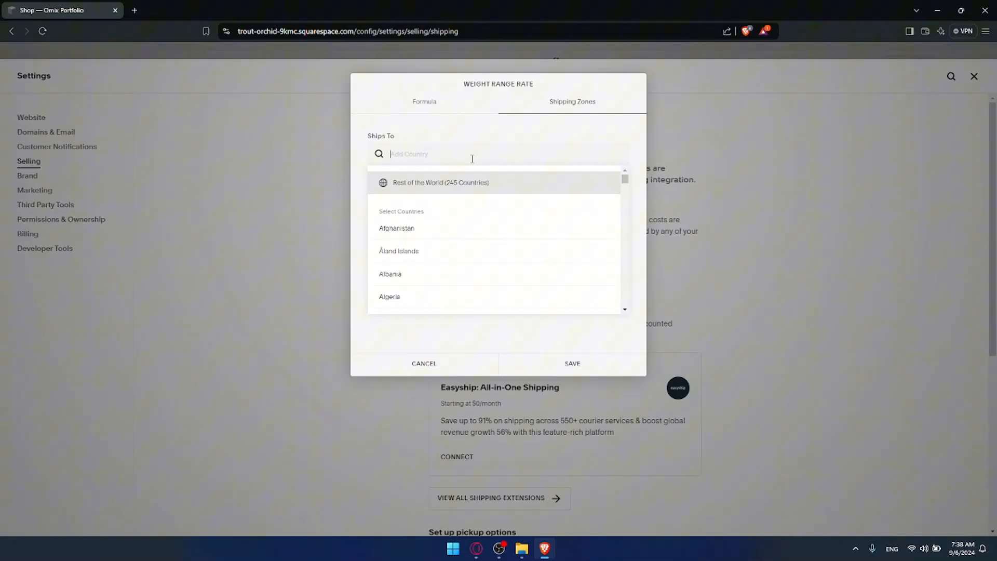
click(439, 107)
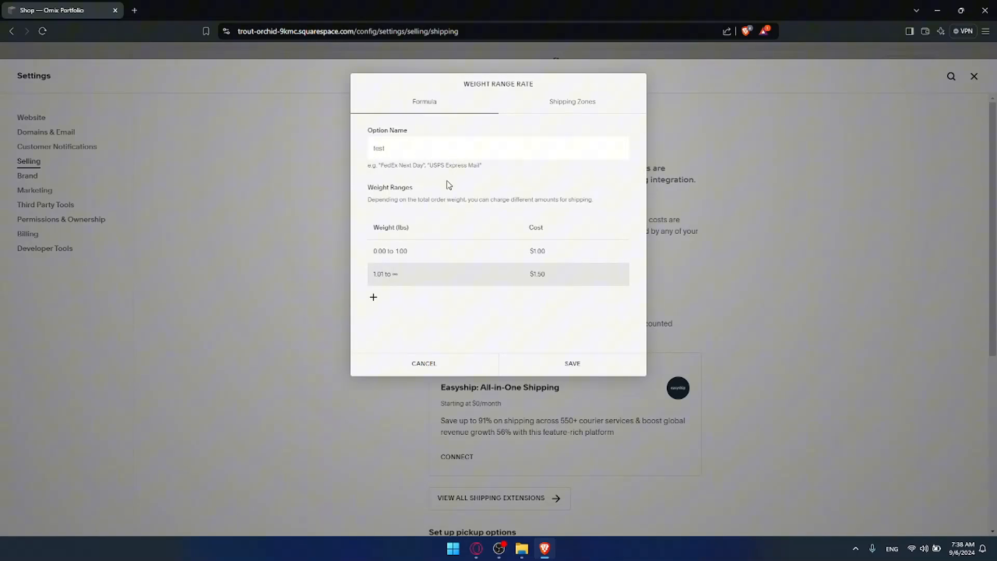
- Add a weight range of 1.01 to 2.00 lbs costing $1.00 to the test option and try to save it
click(375, 255)
key(Tab)
click(373, 297)
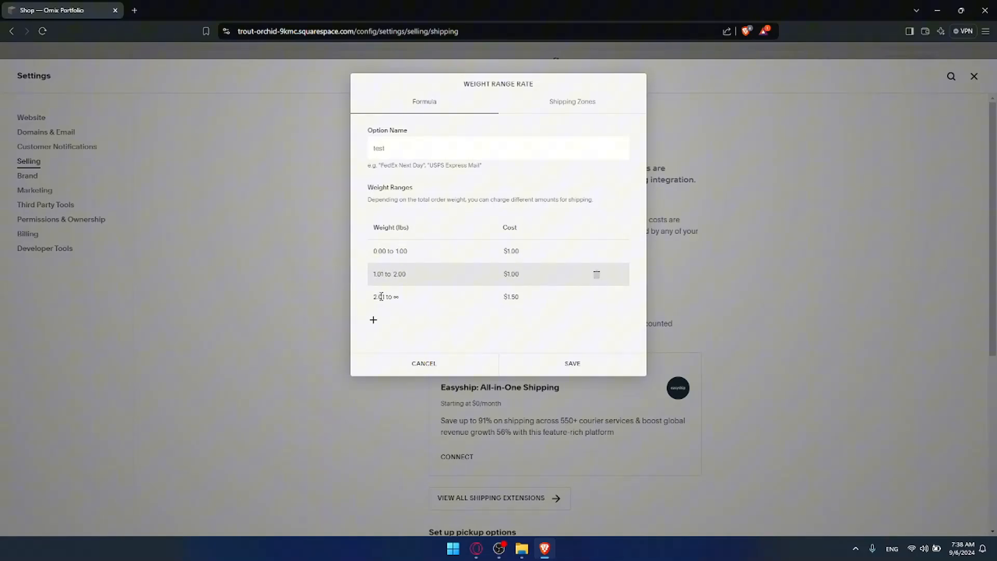
click(525, 296)
click(571, 360)
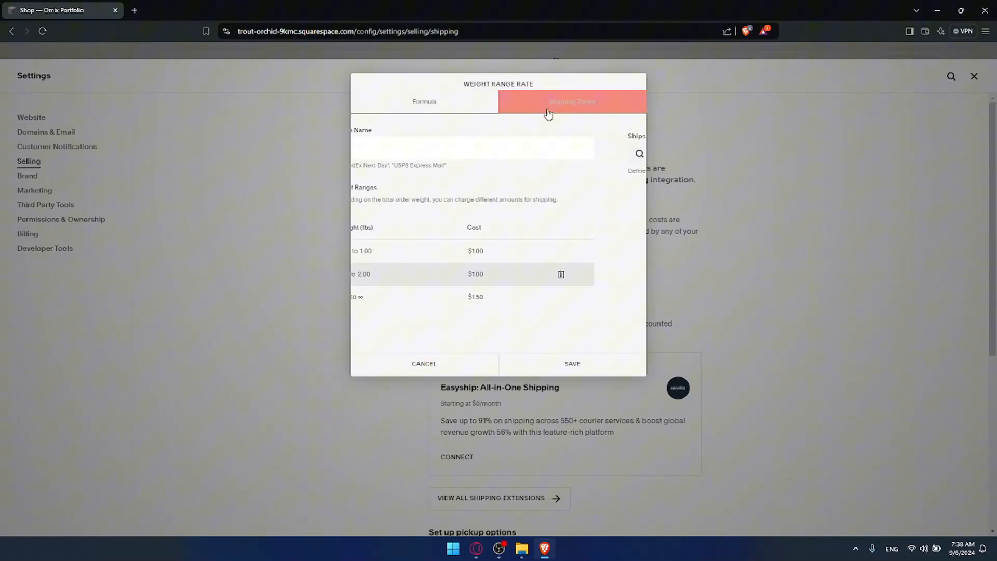
- Set the test option's shipping zone to Rest of the World (245 Countries) and save the option
click(547, 109)
click(476, 151)
click(445, 184)
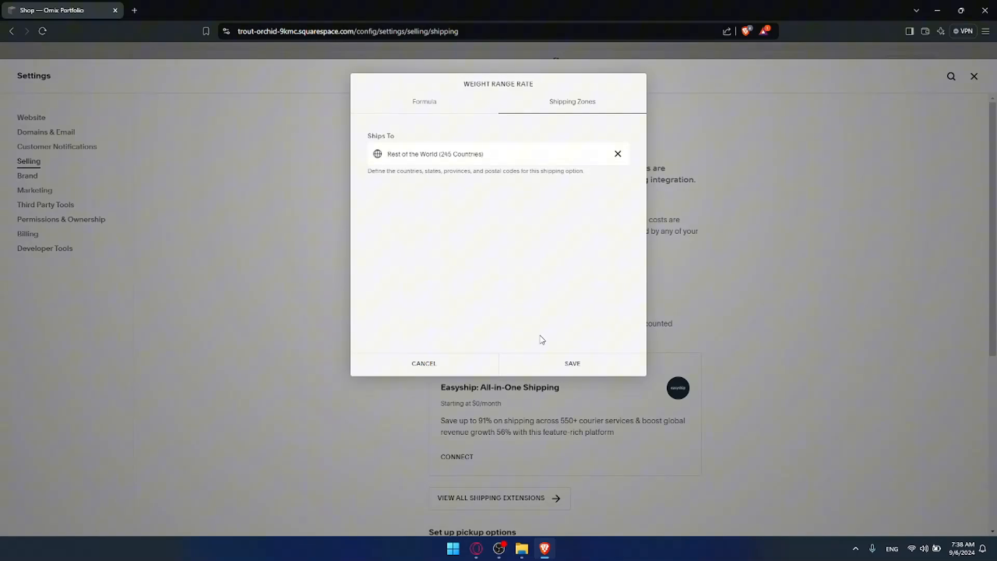
click(550, 362)
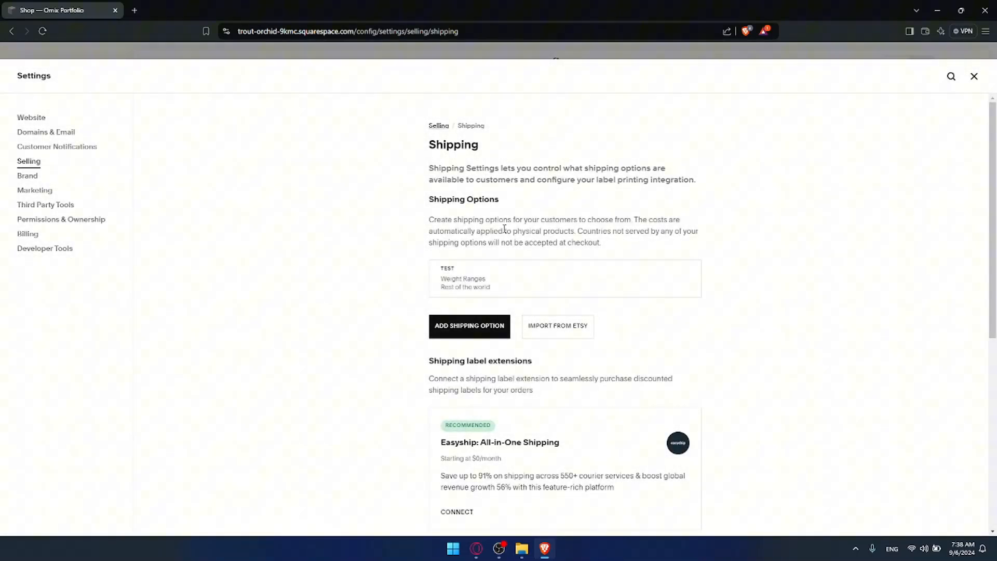
- Close the settings and show the Shop page in the full-size site preview
click(973, 77)
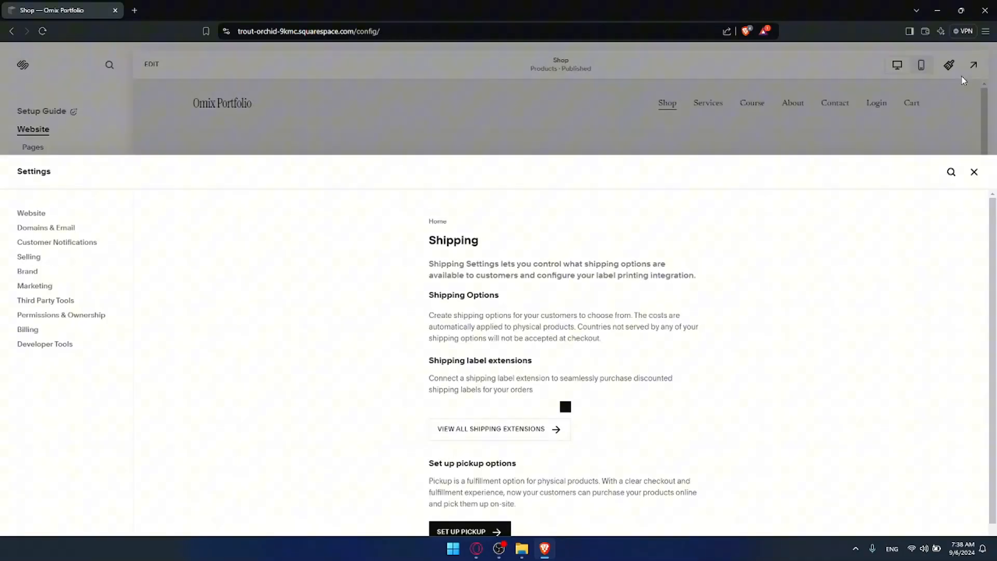
scroll(572, 149, down, 4)
scroll(546, 151, up, 4)
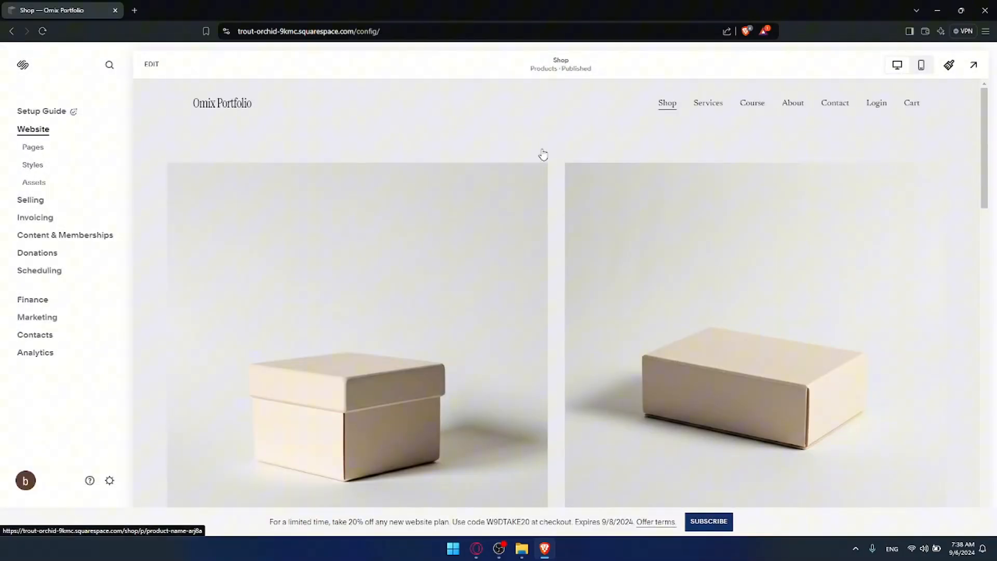
click(974, 65)
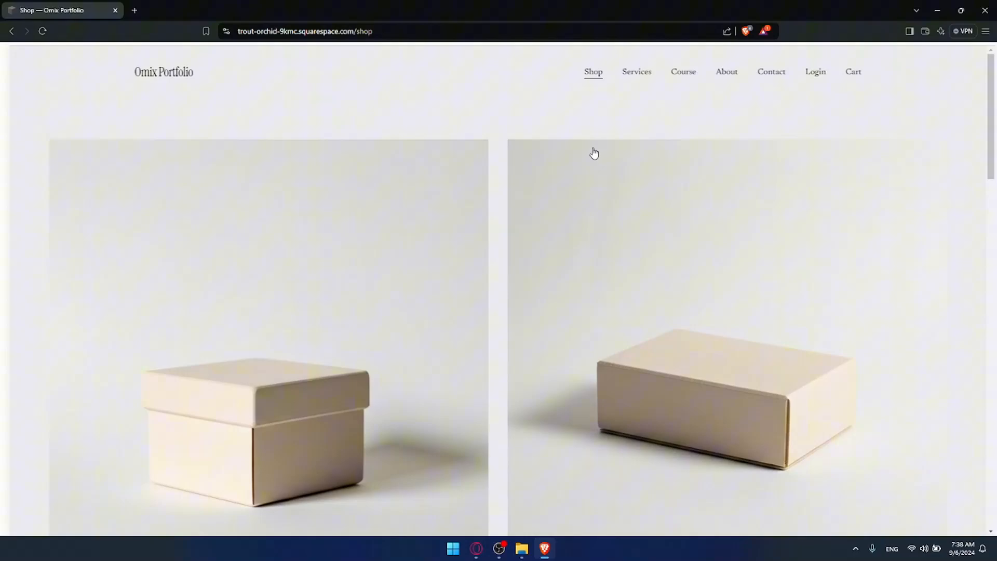
- Open the $25.00 lidded box product, choose the Wrap detail page layout, and add one item to the cart
click(595, 153)
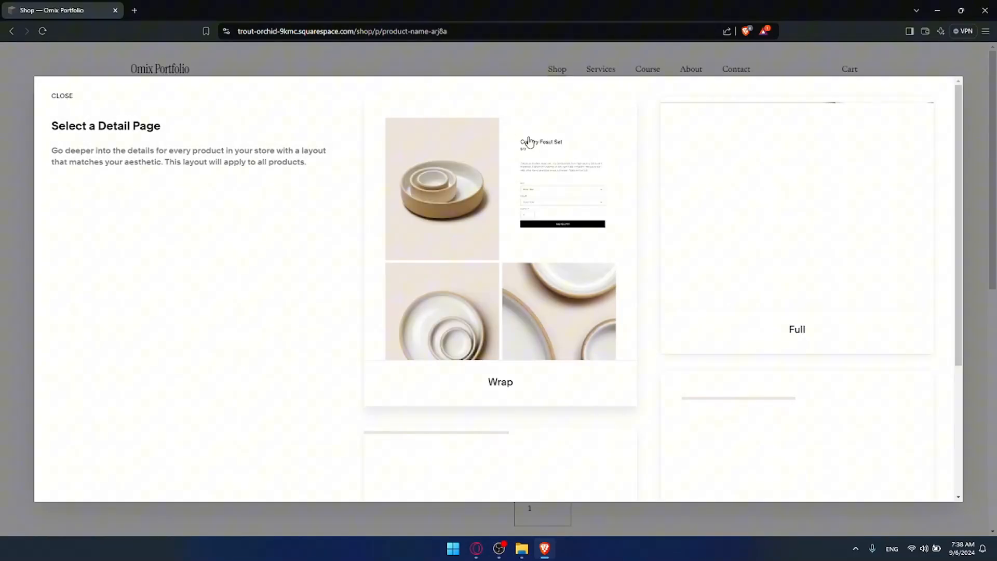
click(529, 141)
scroll(545, 177, down, 5)
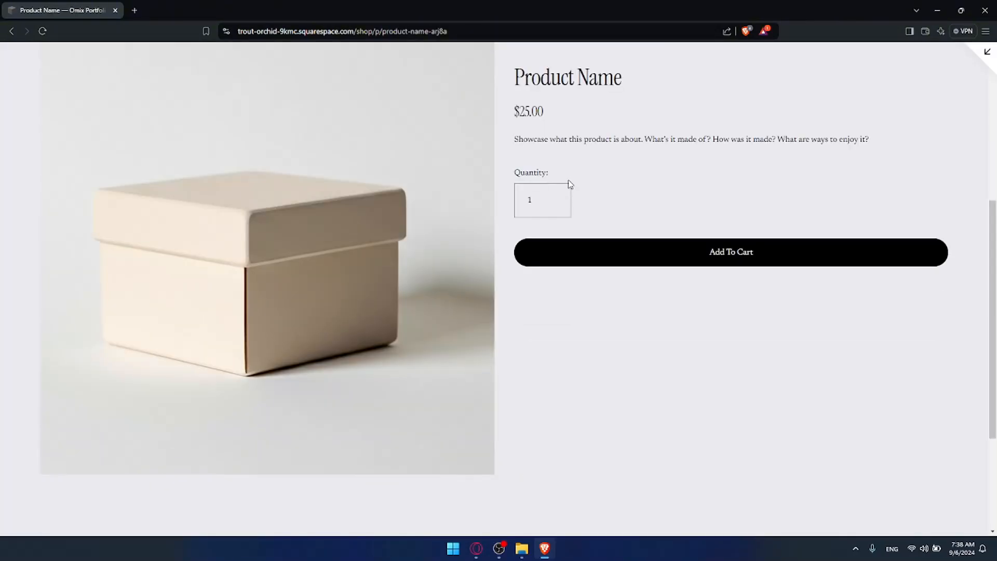
click(634, 244)
scroll(722, 260, down, 3)
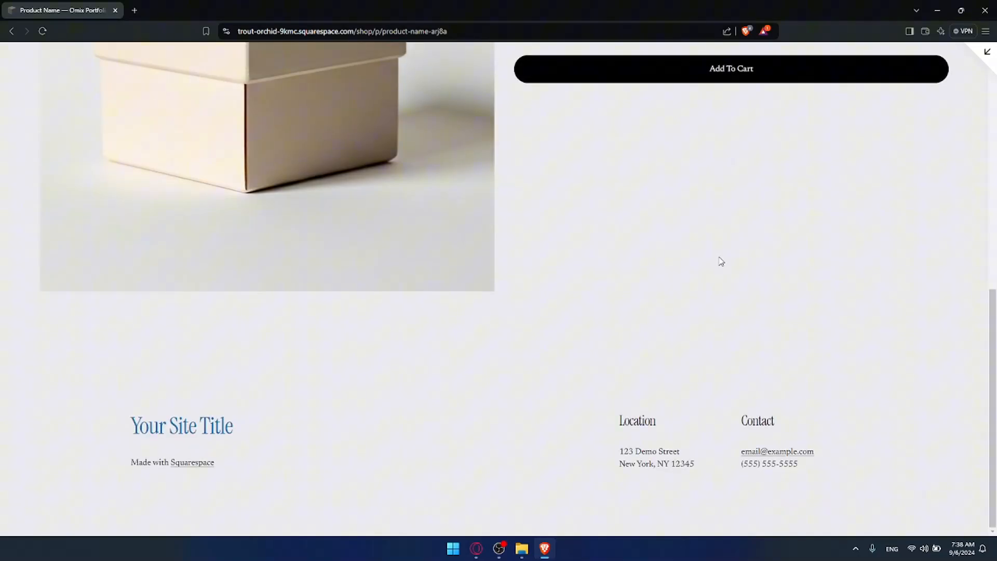
scroll(720, 261, up, 8)
scroll(728, 313, down, 1)
scroll(724, 285, up, 1)
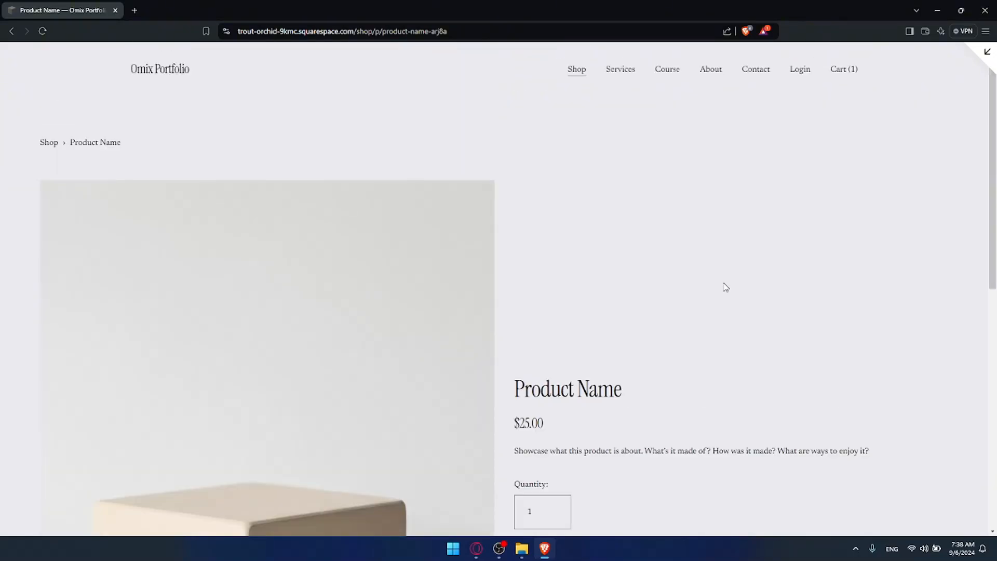
- Check out the cart with the customer's email and select the test delivery option
click(840, 74)
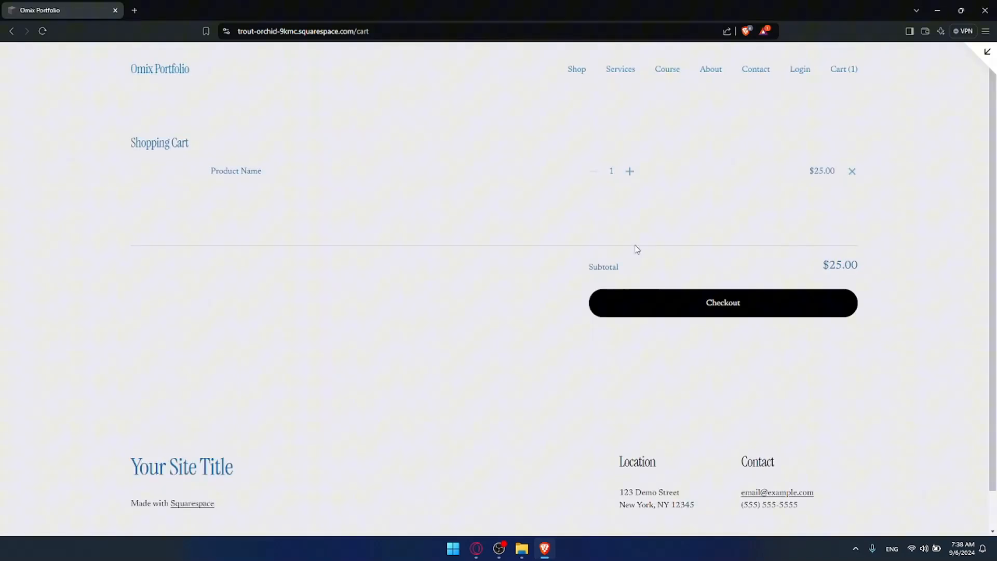
click(726, 307)
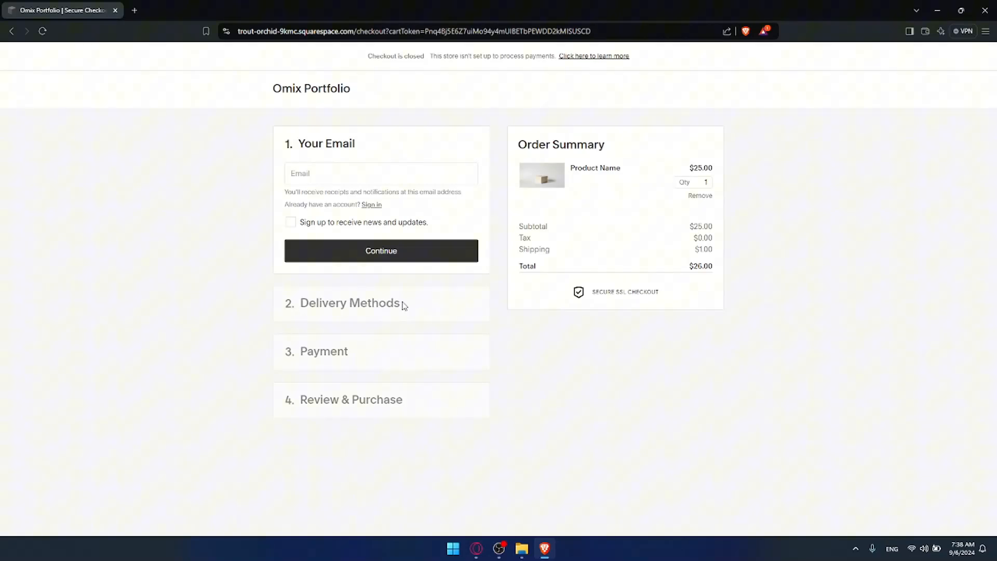
click(363, 170)
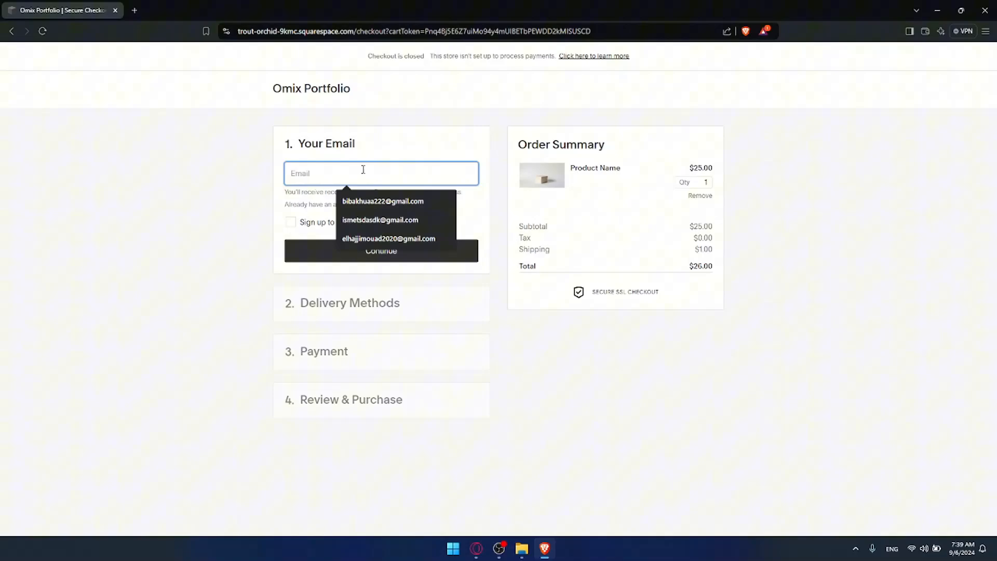
click(383, 201)
click(331, 250)
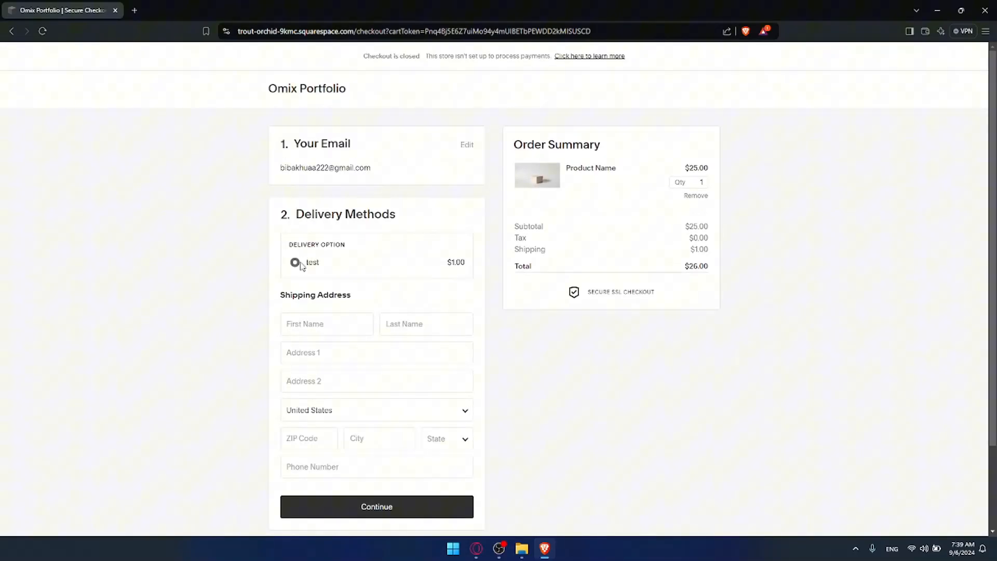
click(295, 263)
- Replace the checkout tab with an empty new tab and minimize the browser window
click(134, 10)
click(116, 9)
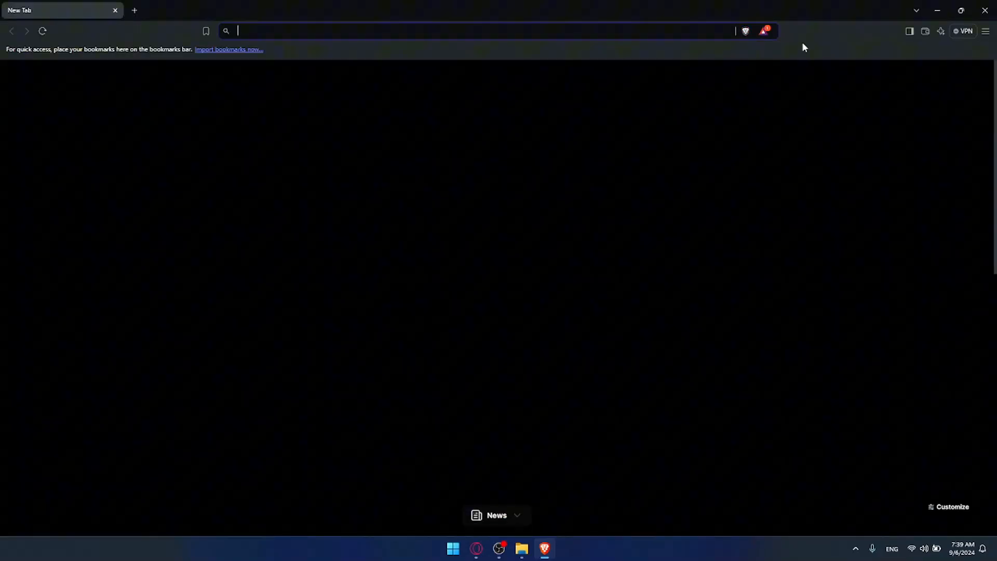
click(938, 11)
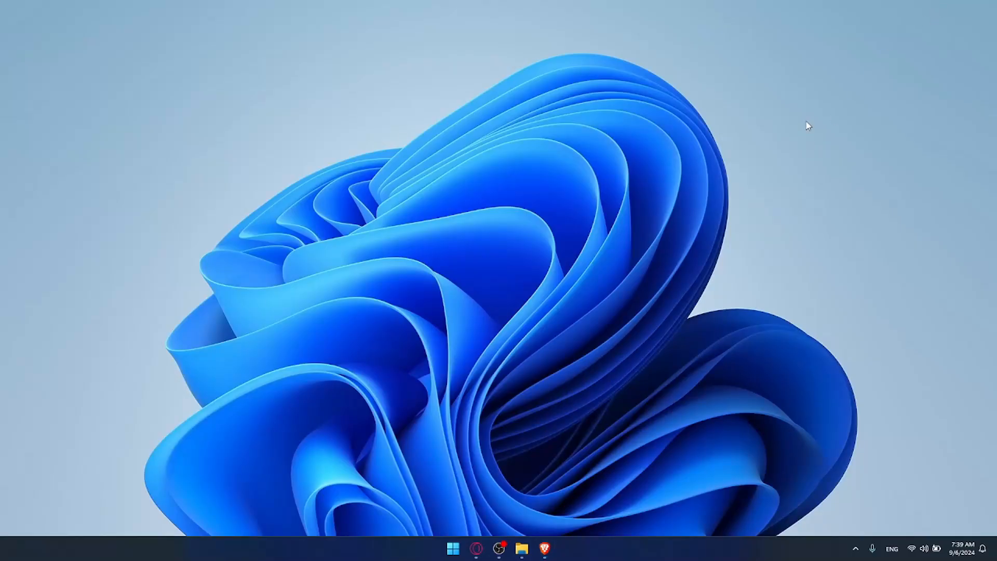